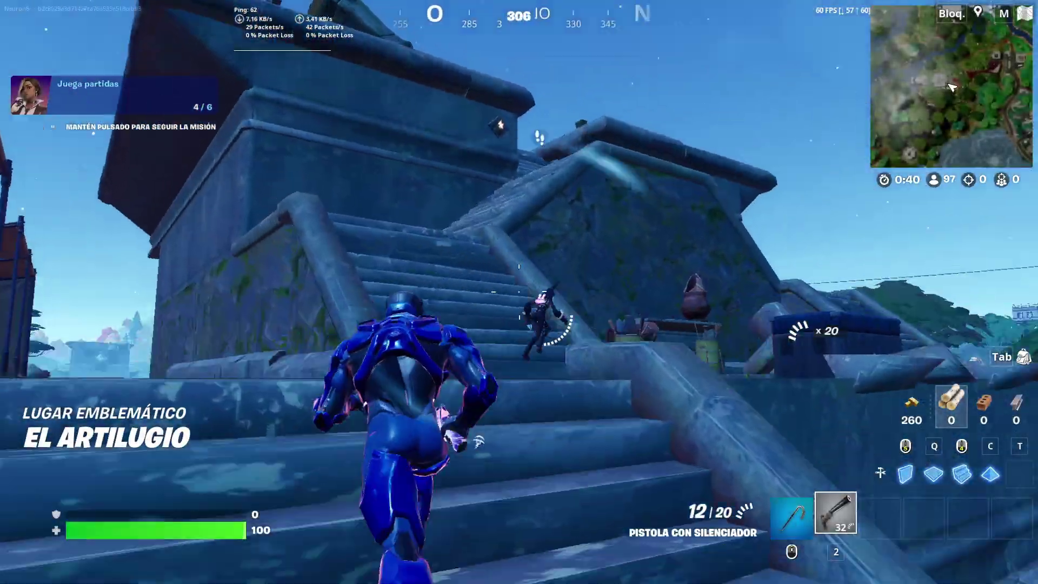
Step: Eliminate the opponent by the temple stairs with the silenced pistol and reload it
left_click(519, 292)
left_click(519, 292)
left_click(519, 292)
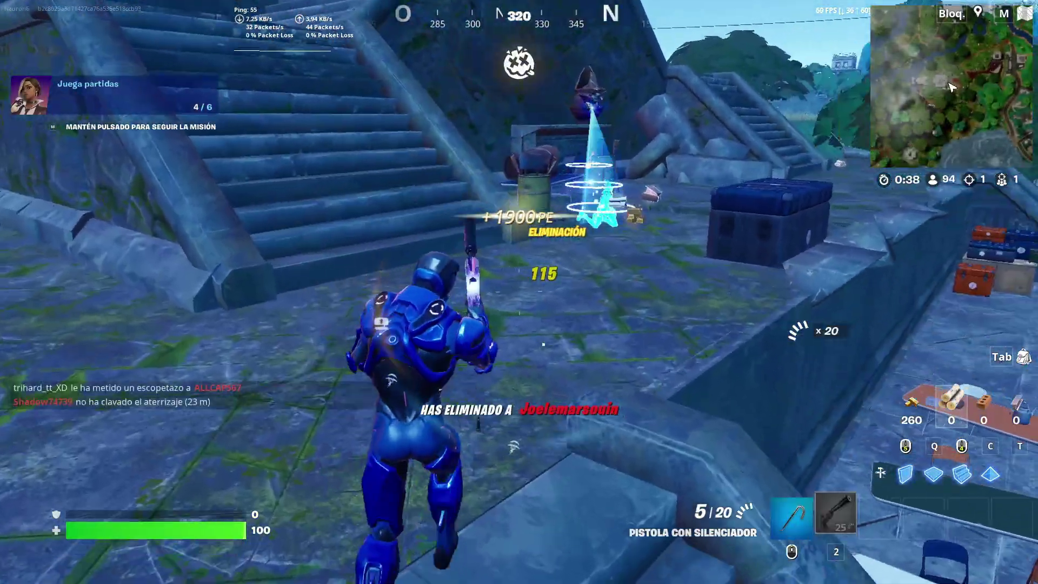
key("g")
key("r")
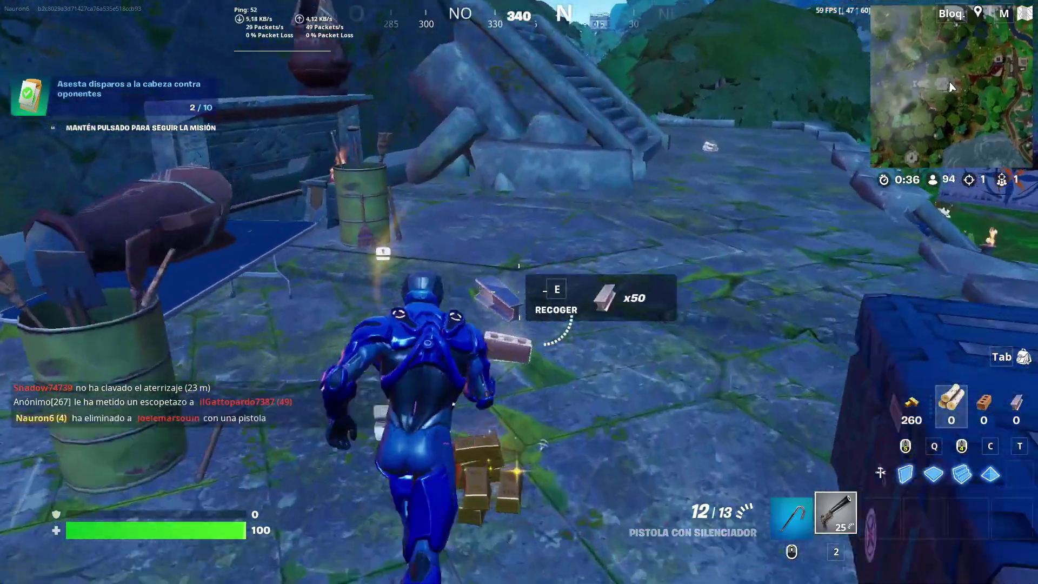
Step: Open the chest beside the stairs and collect its metal, scoped burst SMG and small shield potions
middle_click(519, 292)
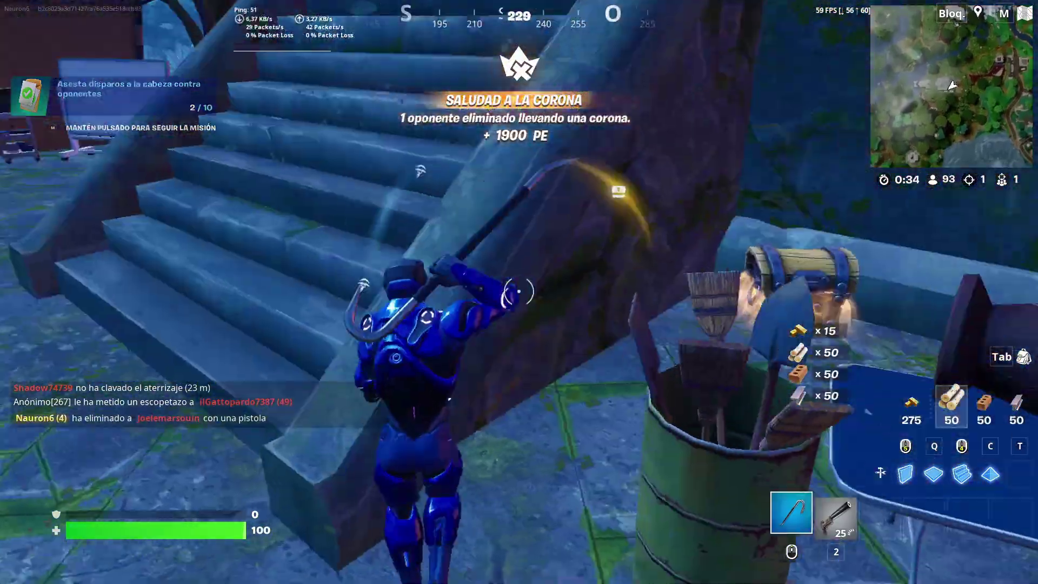
key("e")
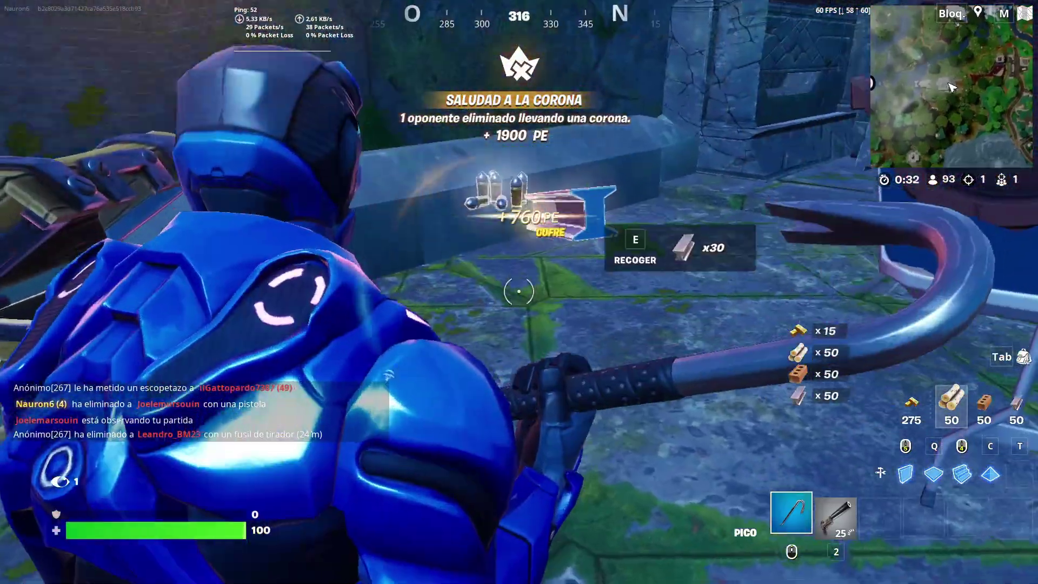
key("e")
key("g")
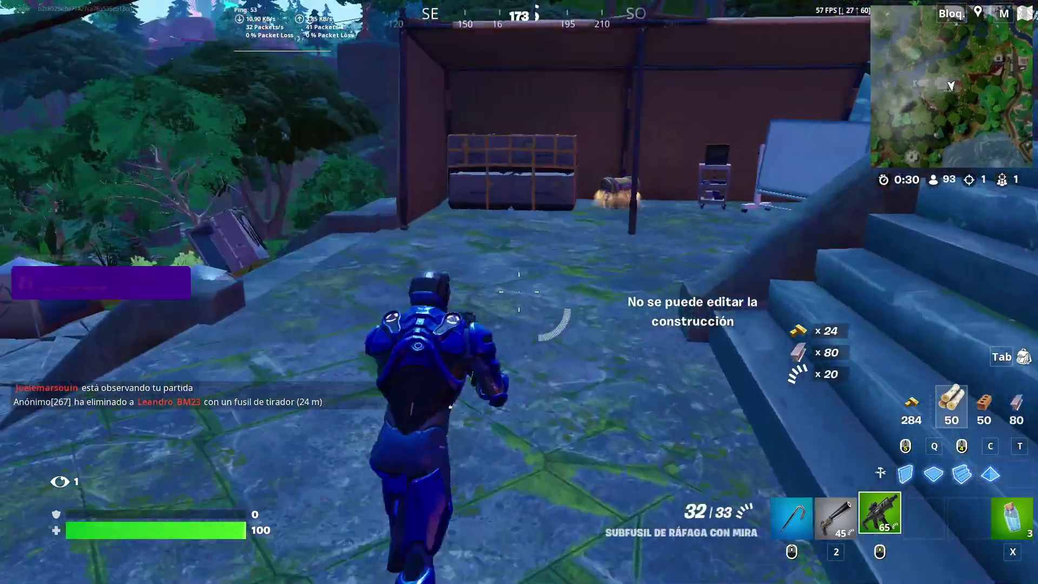
Step: Open the chest in the tent and pick up the rare scoped burst SMG and other loot
middle_click(519, 292)
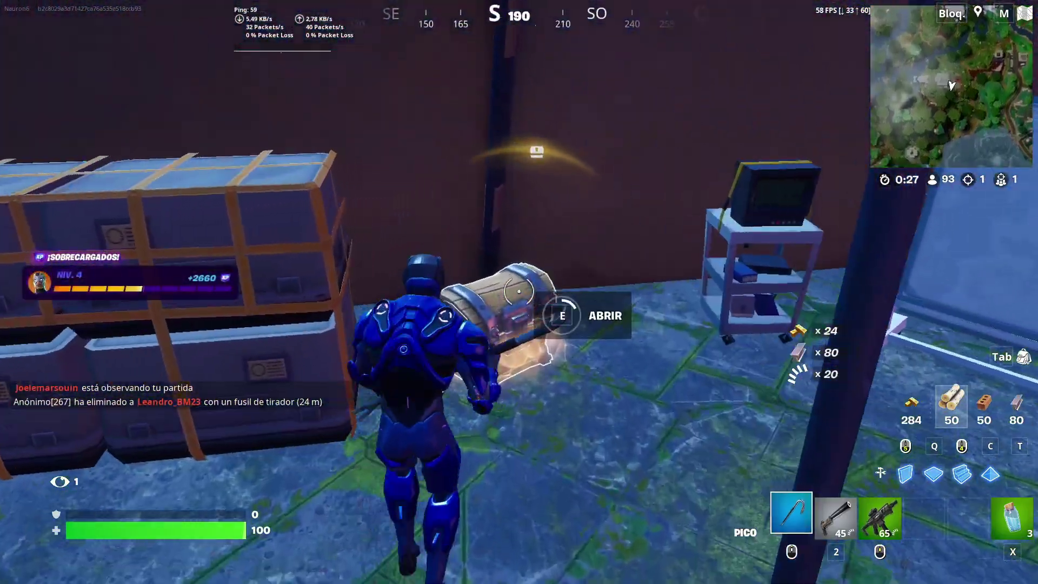
key("e")
key("e")
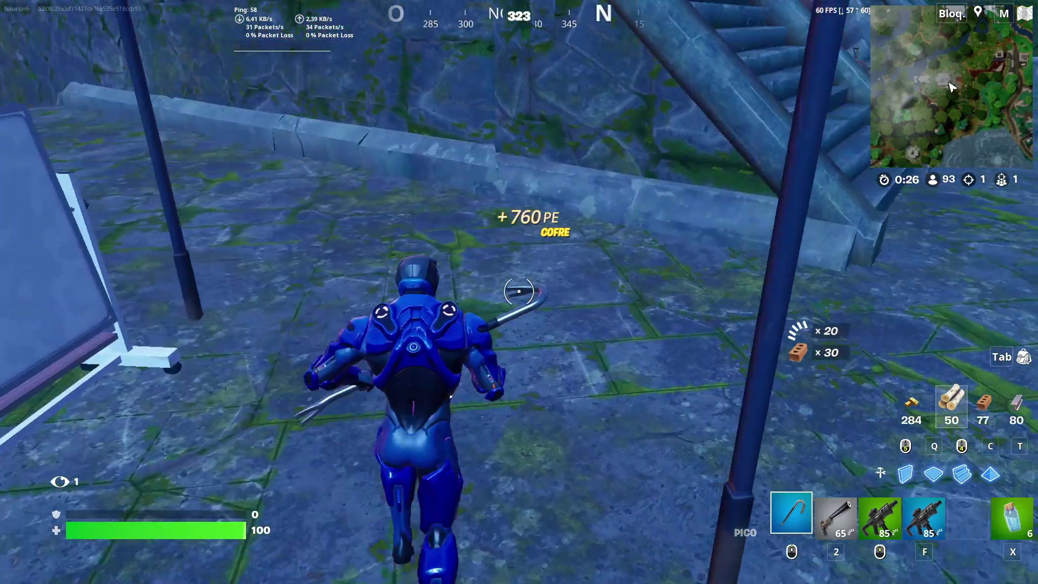
Step: Drop the green burst SMG from the inventory and move the blue one to the second equipment slot
key("Tab")
left_click_drag(755, 416, 681, 407)
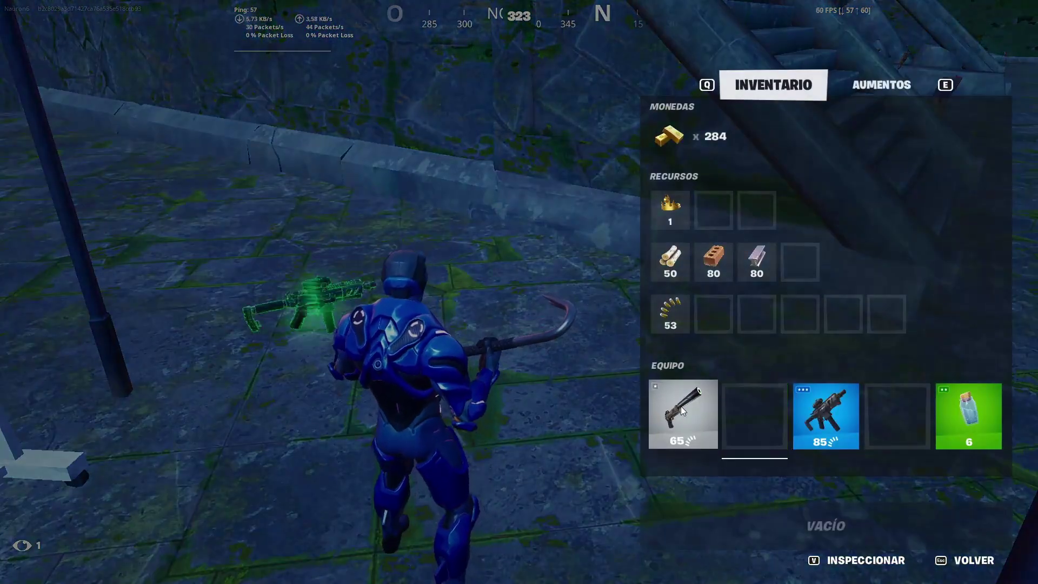
left_click_drag(770, 413, 749, 415)
key("Tab")
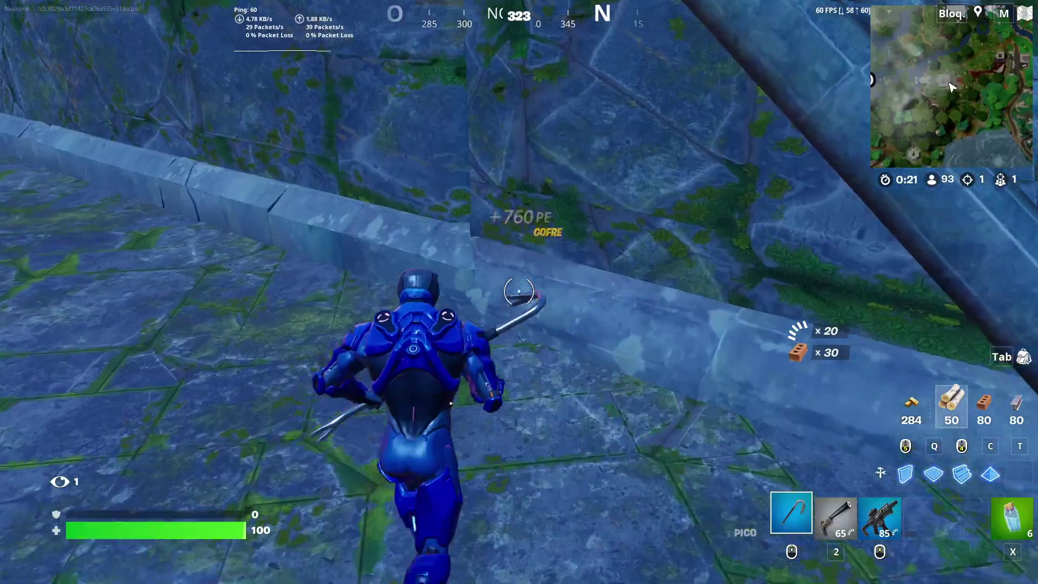
Step: Equip the blue burst SMG and climb both flights of stairs to the temple's upper platform
key("3")
key("w")
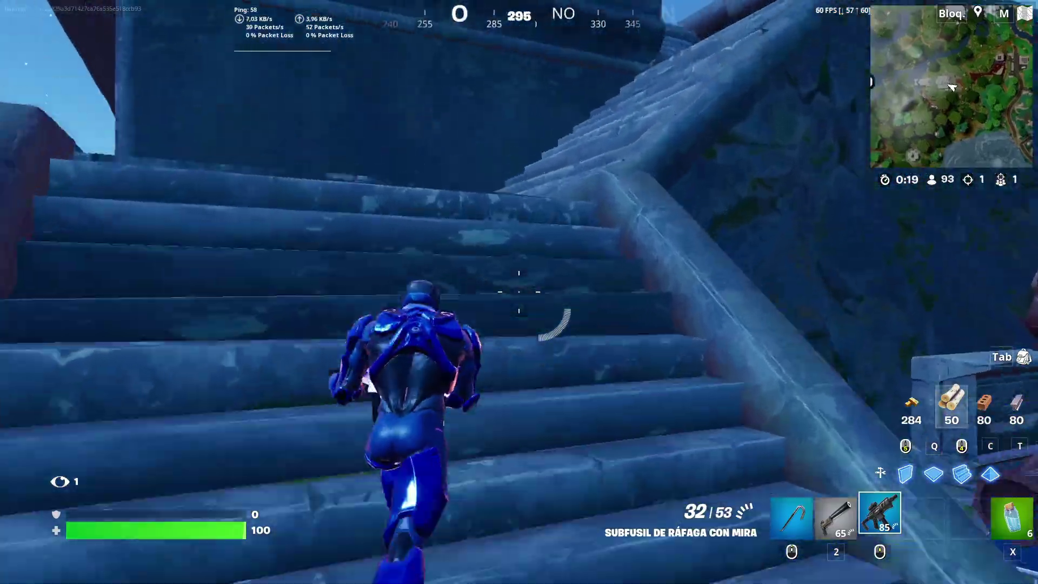
key("w")
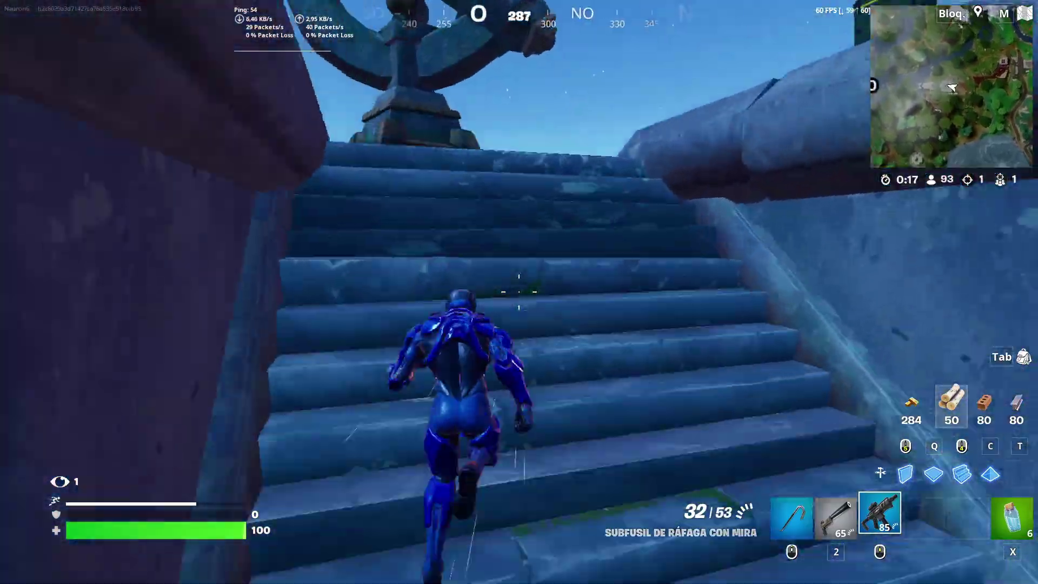
key("w")
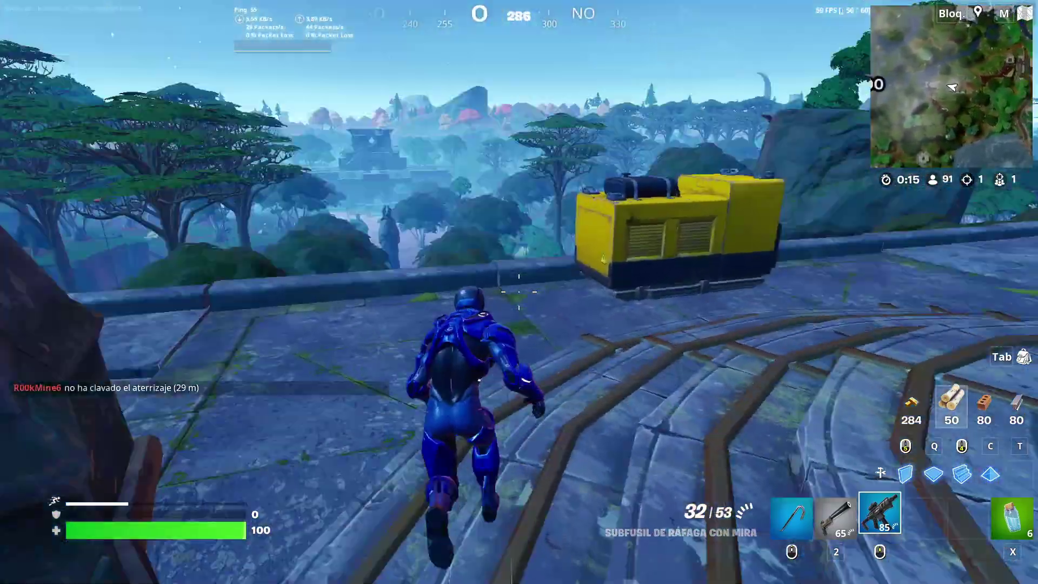
Step: Cross the upper platform with the pickaxe and place wooden building pieces there
key("1")
left_click(520, 292)
key("w")
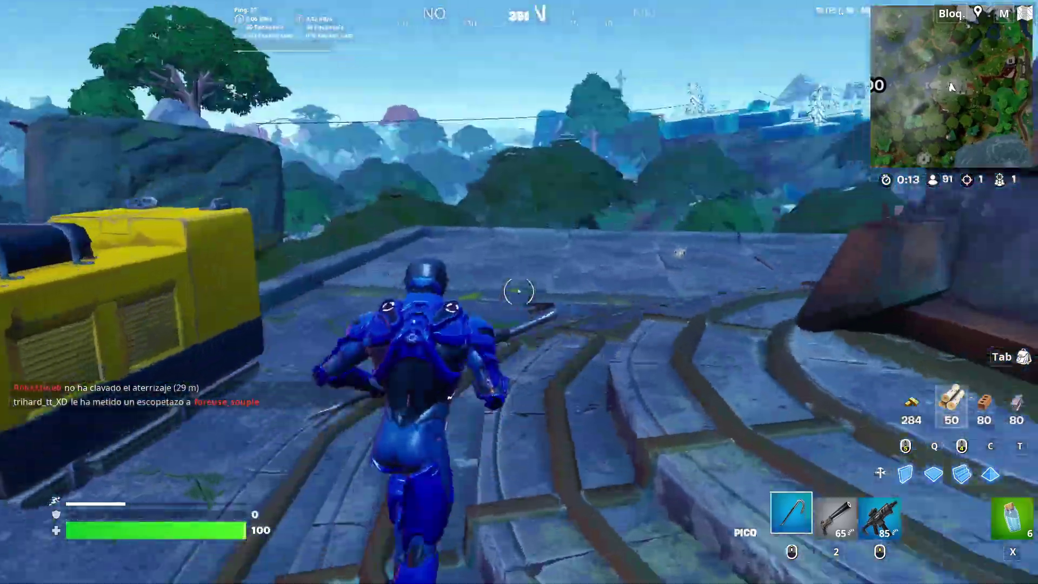
key("q")
key("w")
left_click(519, 292)
key("space")
key("1")
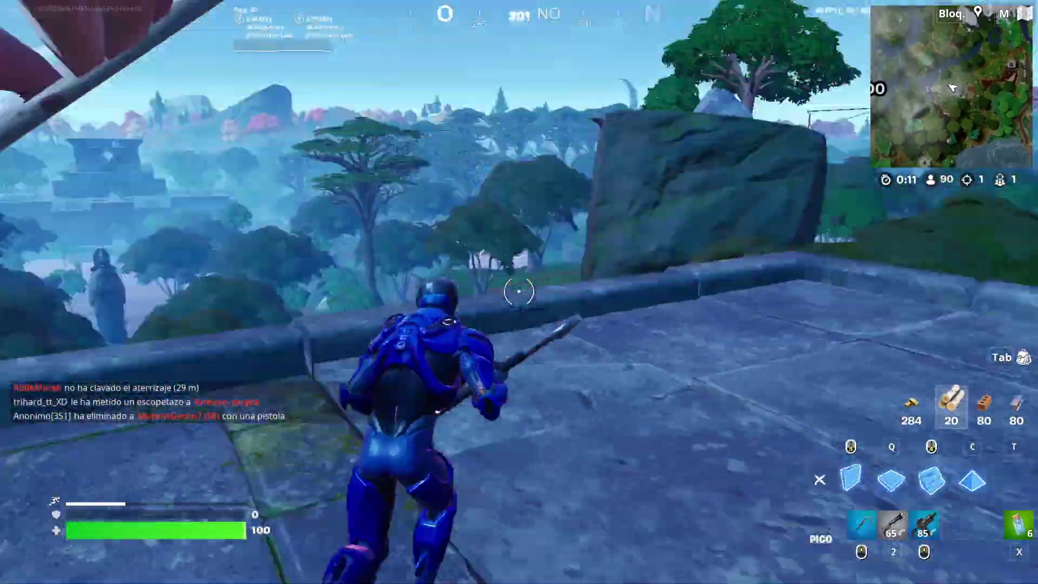
Step: Place more building pieces at the platform's edge, using up wood and moving on to brick
key("q")
left_click(519, 292)
key("1")
left_click(519, 292)
key("q")
left_click(519, 292)
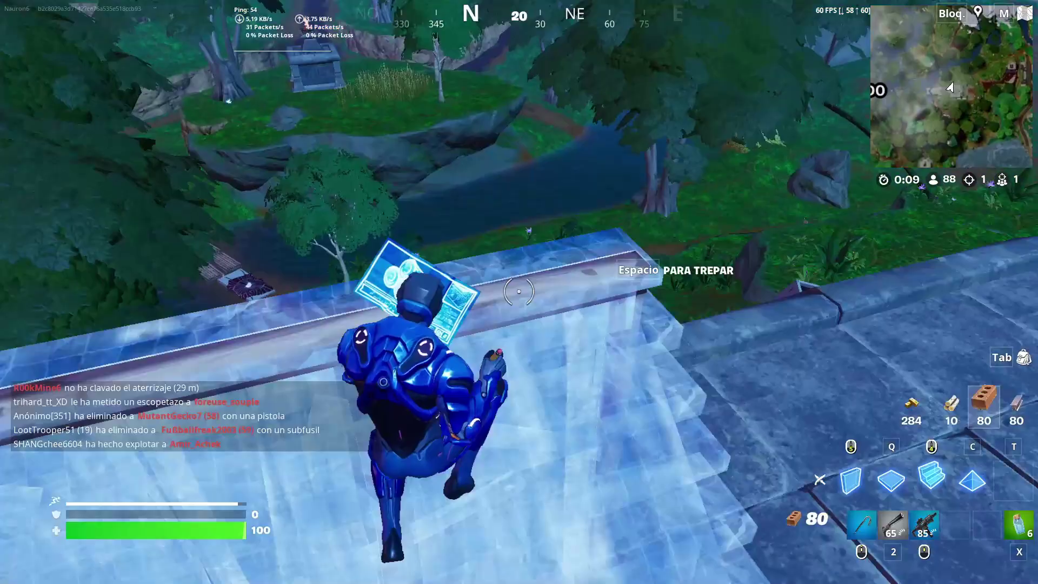
Step: Edit a tile of the structure built on the platform and confirm the edit
key("1")
key("shift")
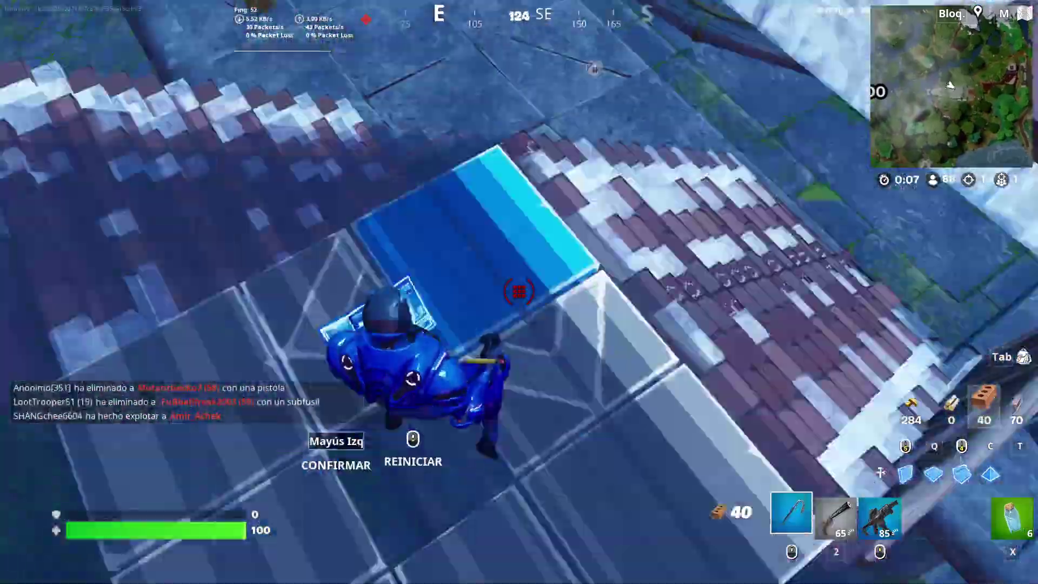
left_click(519, 292)
key("w")
key("shift")
key("shift")
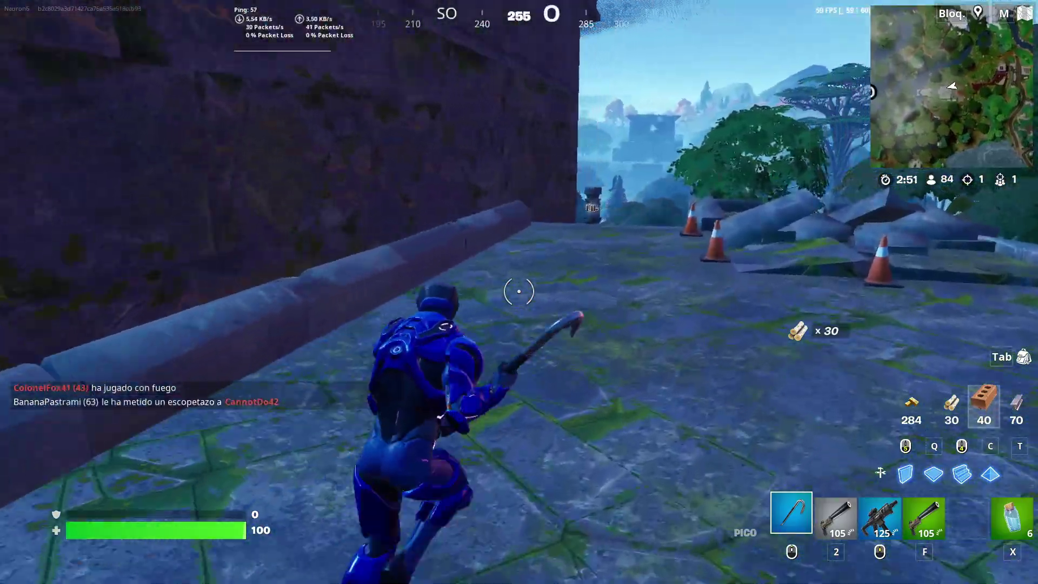
Step: Equip the green silenced pistol and run around the temple to collect the green item by the columns
key("f")
key("w")
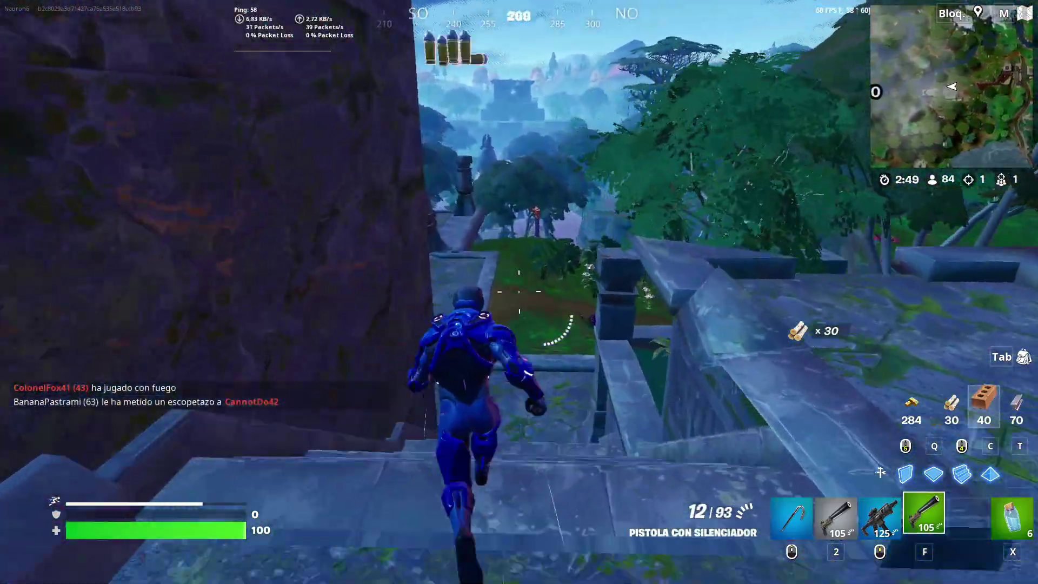
key("w")
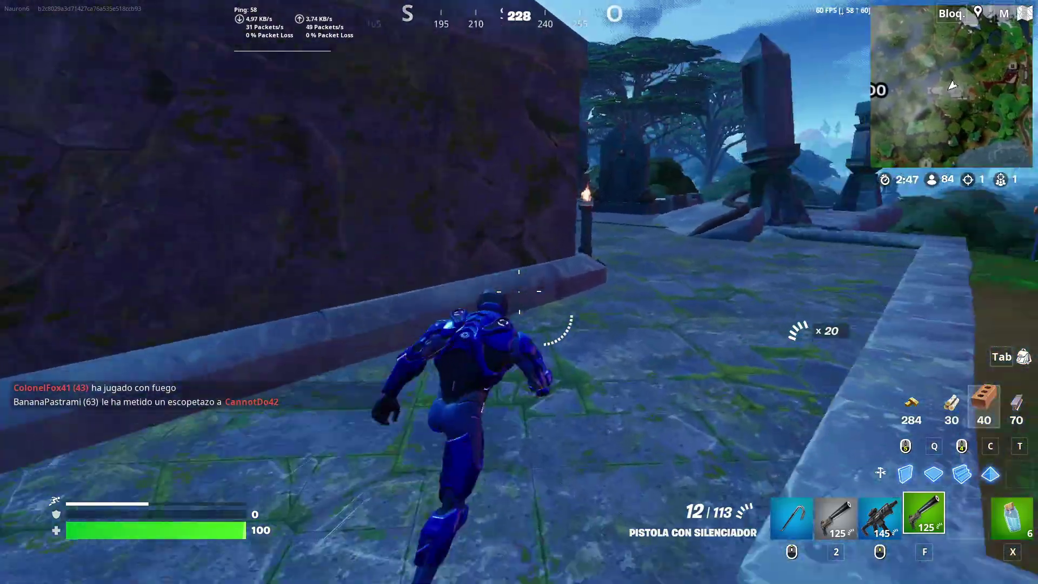
key("w")
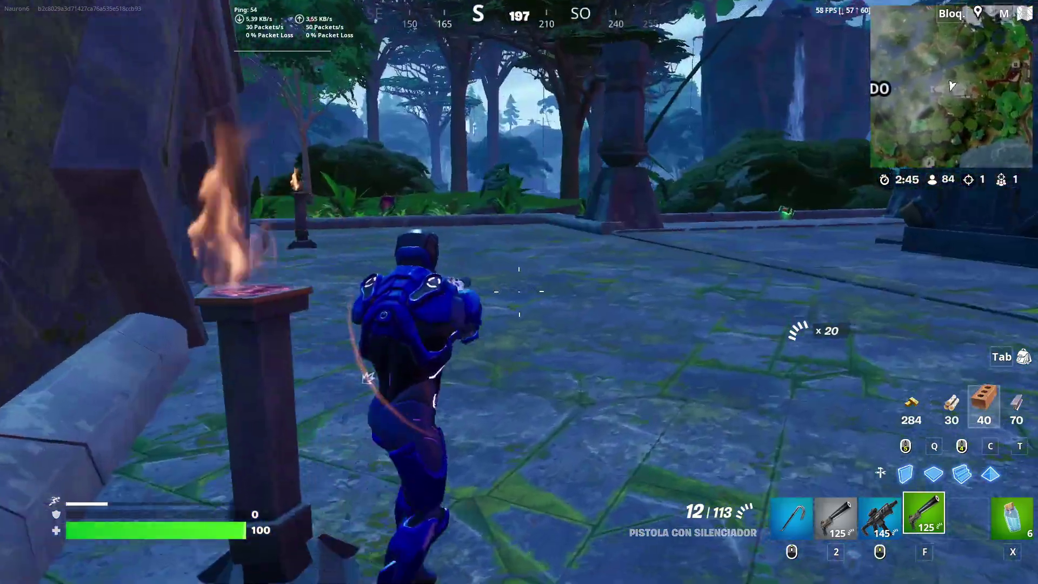
key("w")
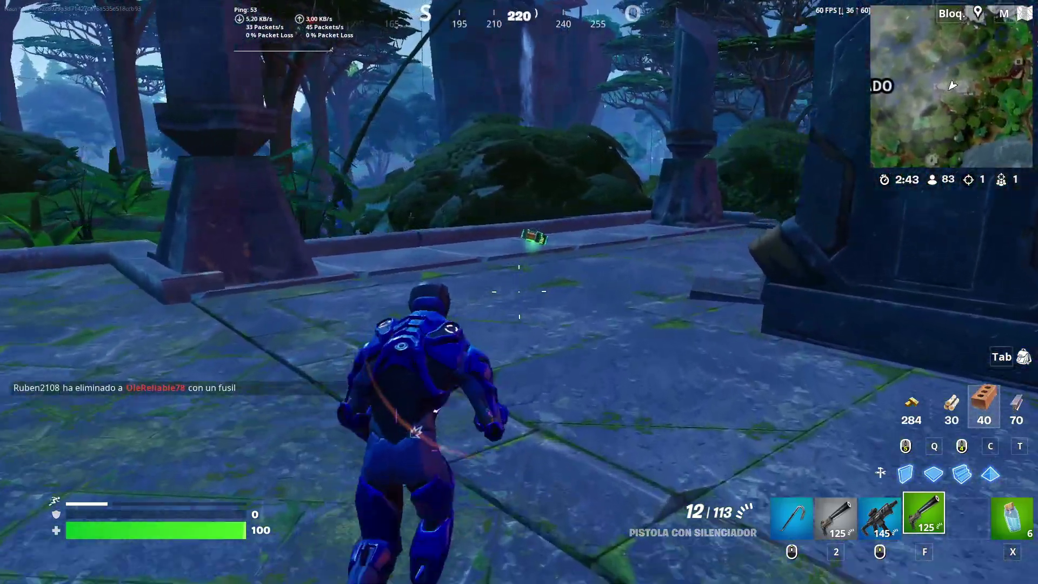
Step: Drink two small shield potions to raise the shield to 50, and check the inventory
key("x")
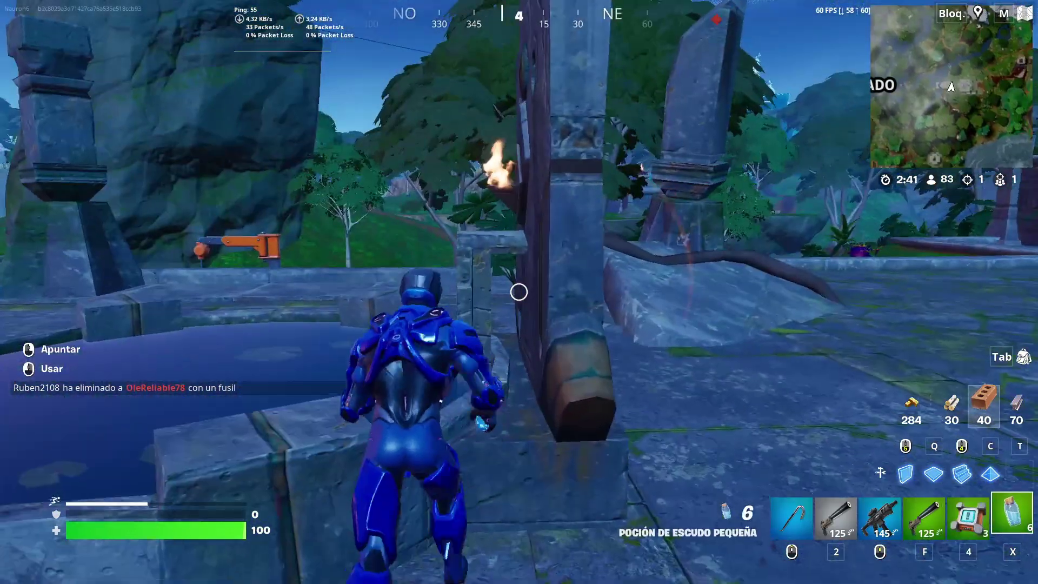
left_click(519, 292)
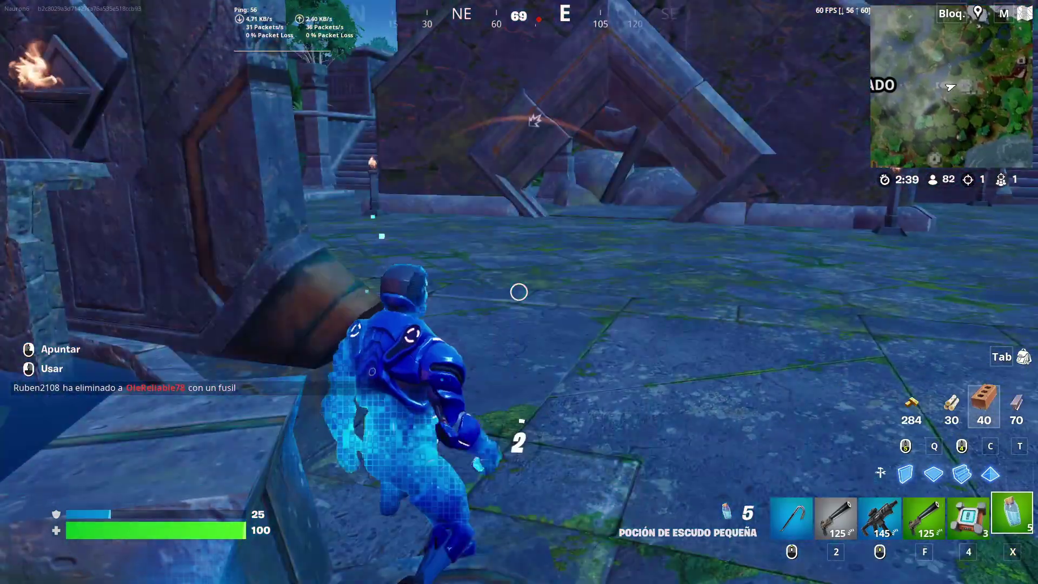
left_click(519, 292)
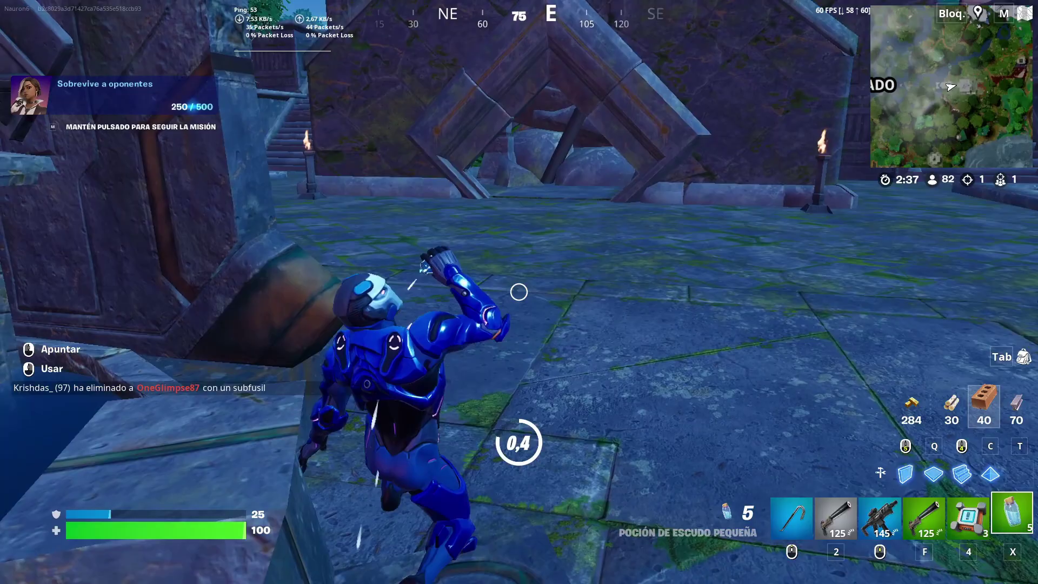
key("Tab")
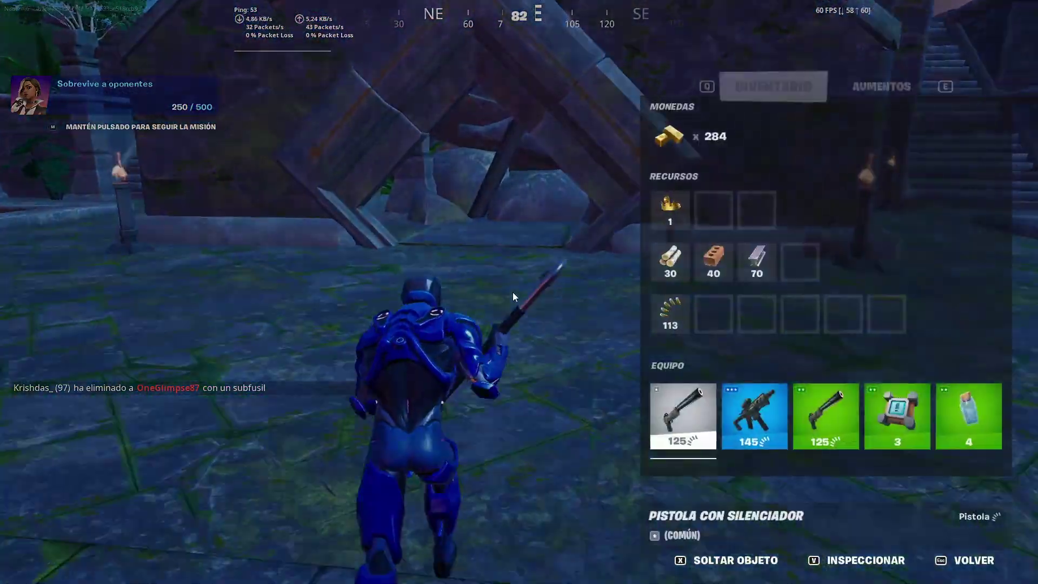
key("Tab")
Step: Search the rubble under the temple and swap the common silenced pistol for the turret briefcase near the stairs
key("f")
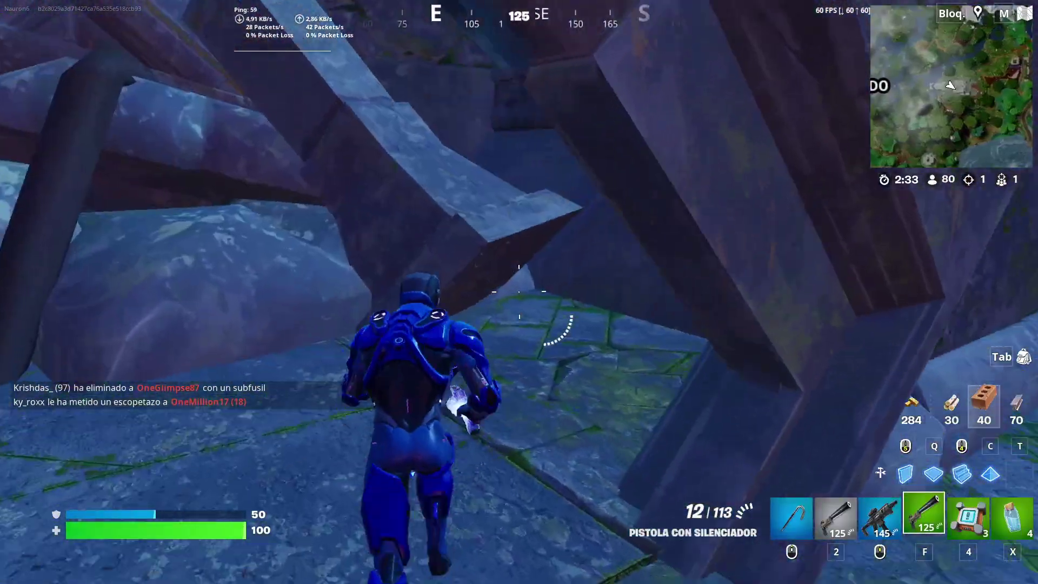
key("w")
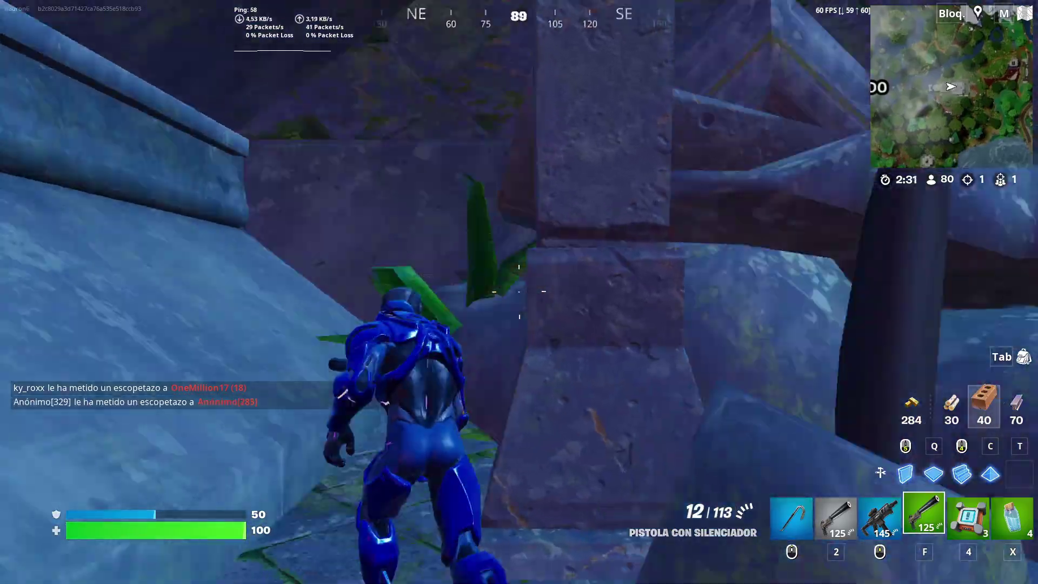
key("1")
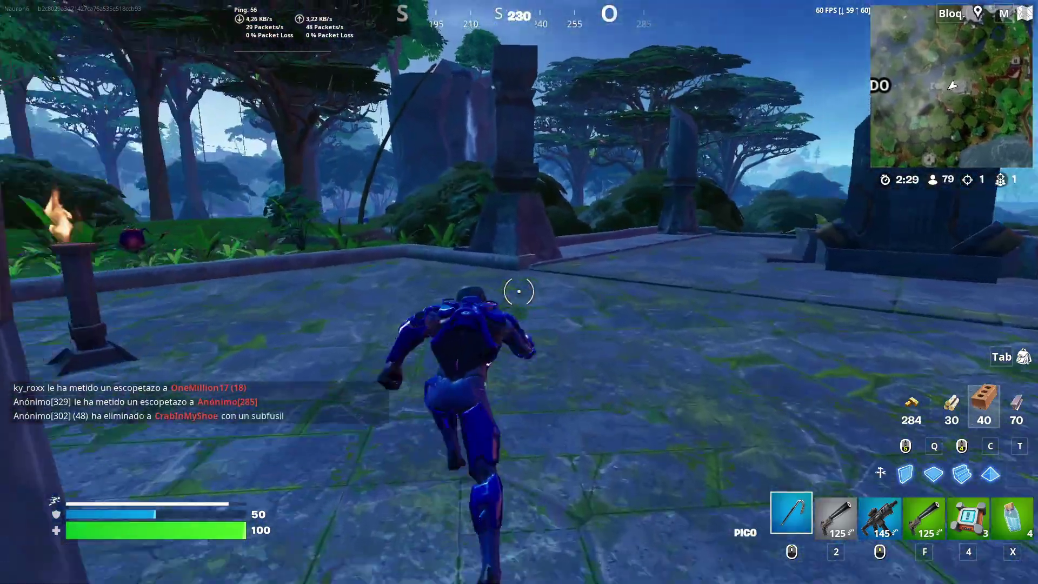
key("w")
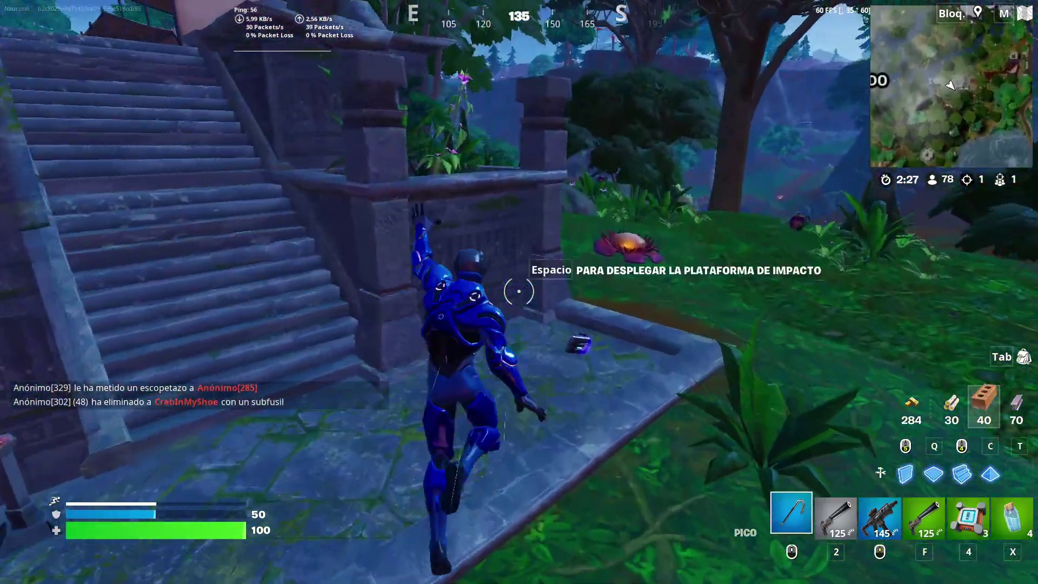
key("w")
key("4")
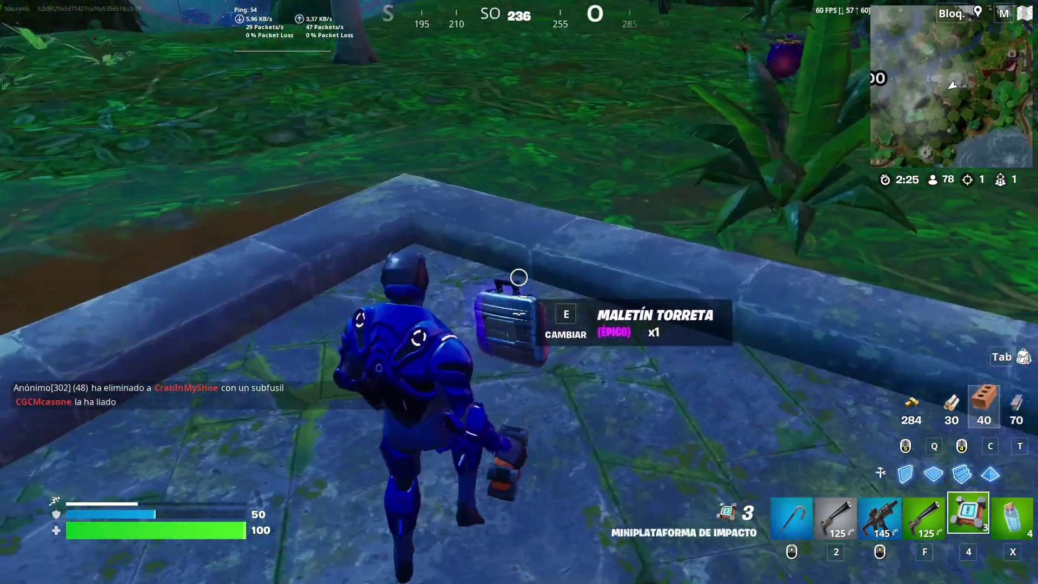
key("e")
key("1")
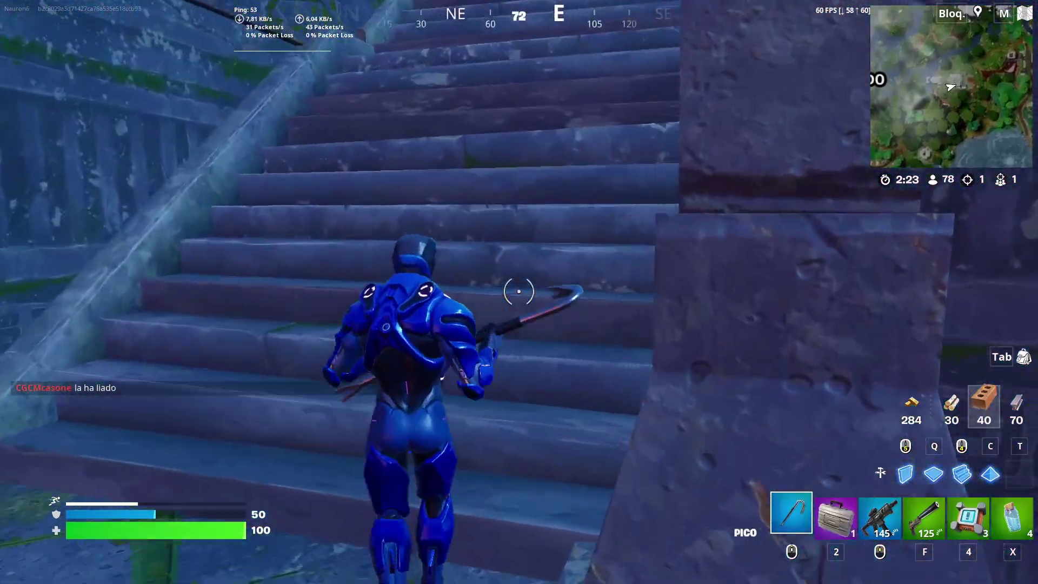
Step: Climb the stairs and run east past the camp tents towards the green Spillexx tanker
key("w")
key("f")
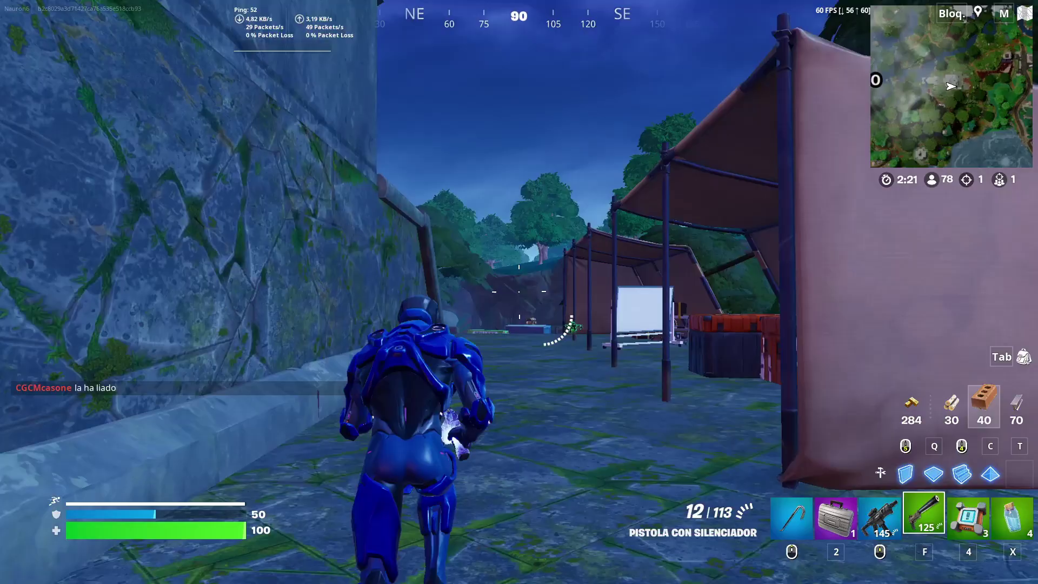
key("w")
key("1")
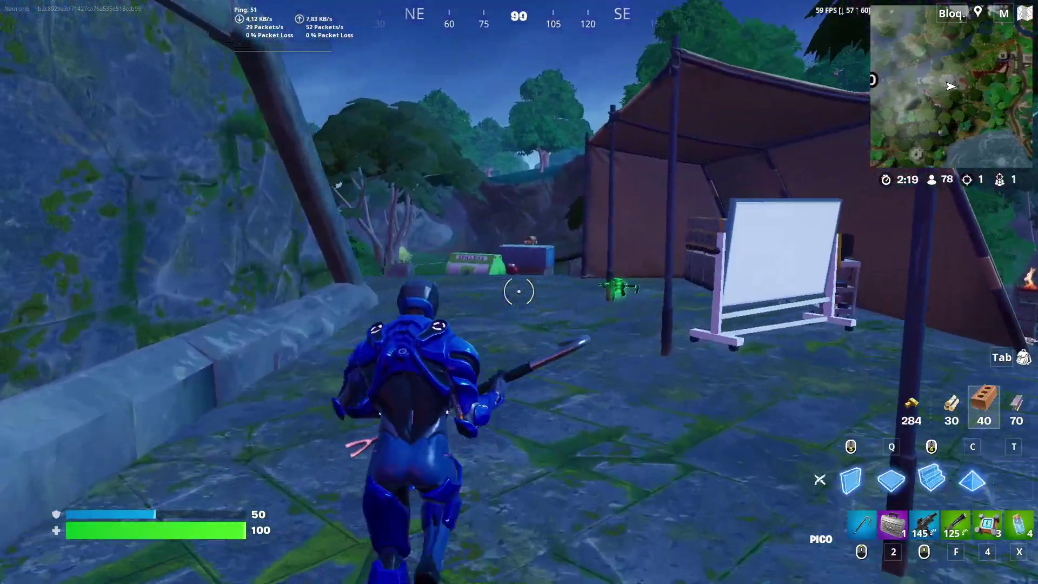
key("w")
key("1")
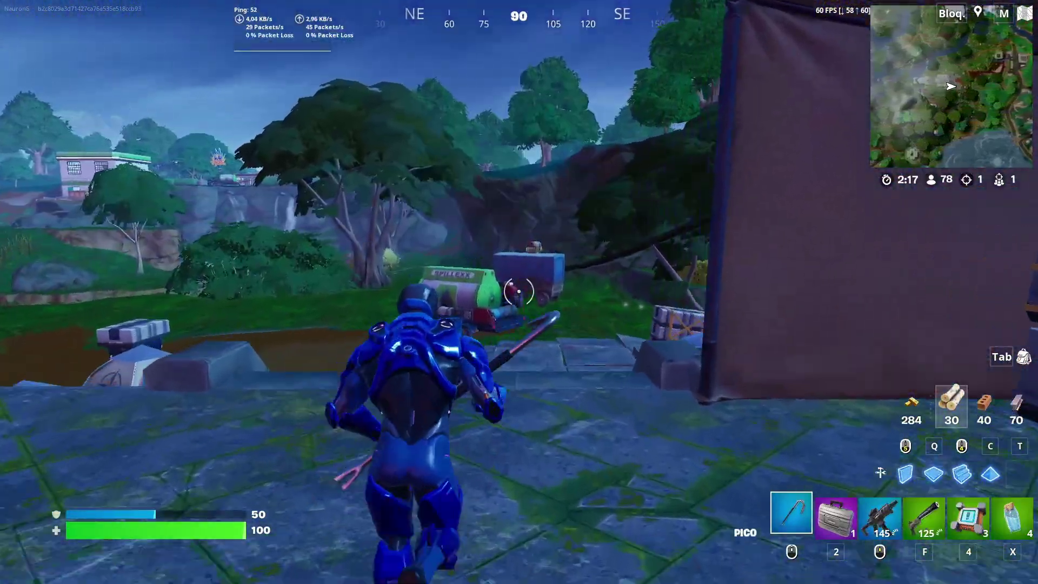
key("w")
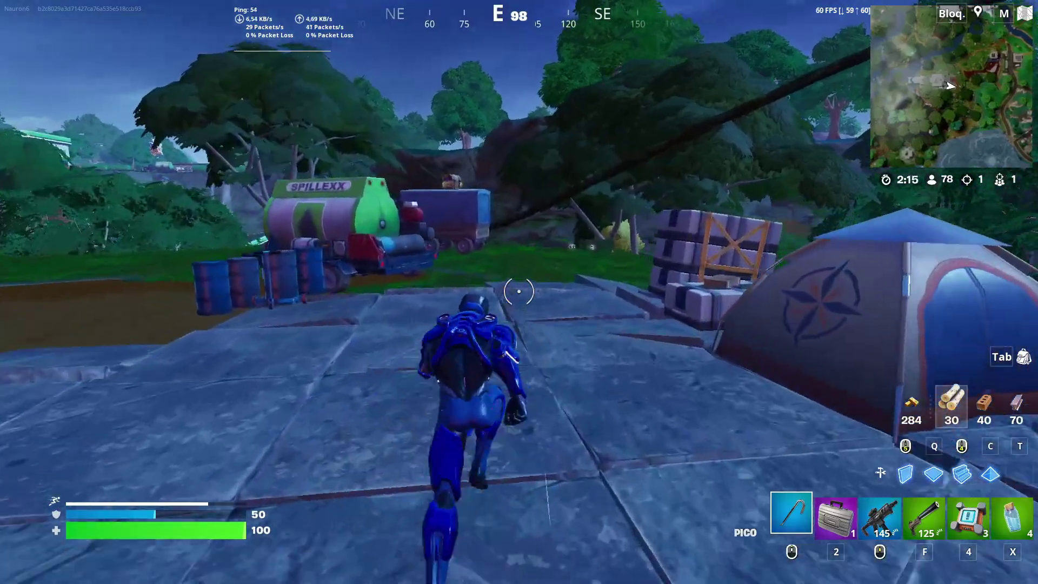
Step: Run east to the blue trailer beyond the tanker, jump onto its roof and open the chest
key("w")
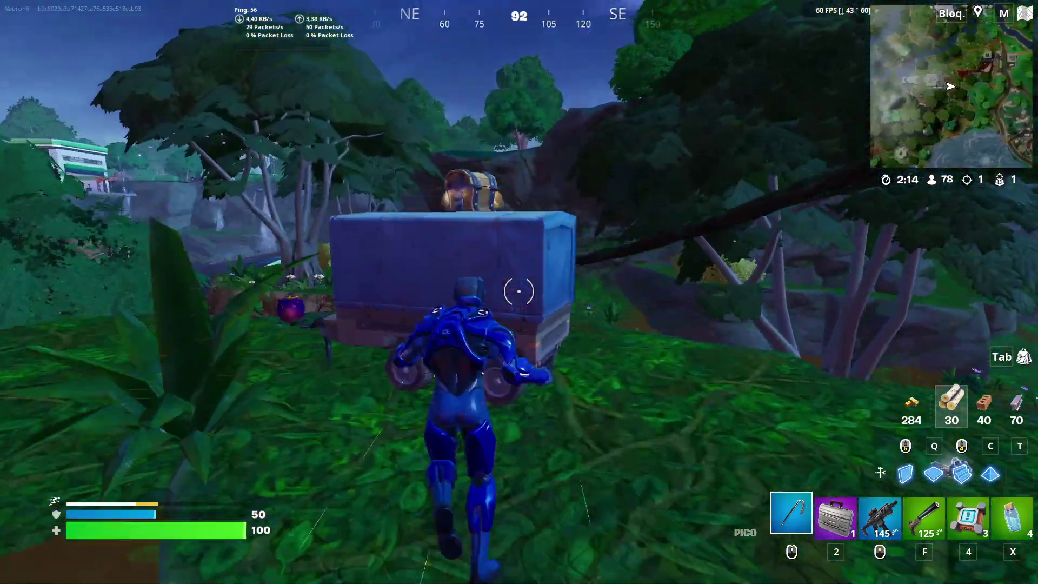
key("w")
key("space")
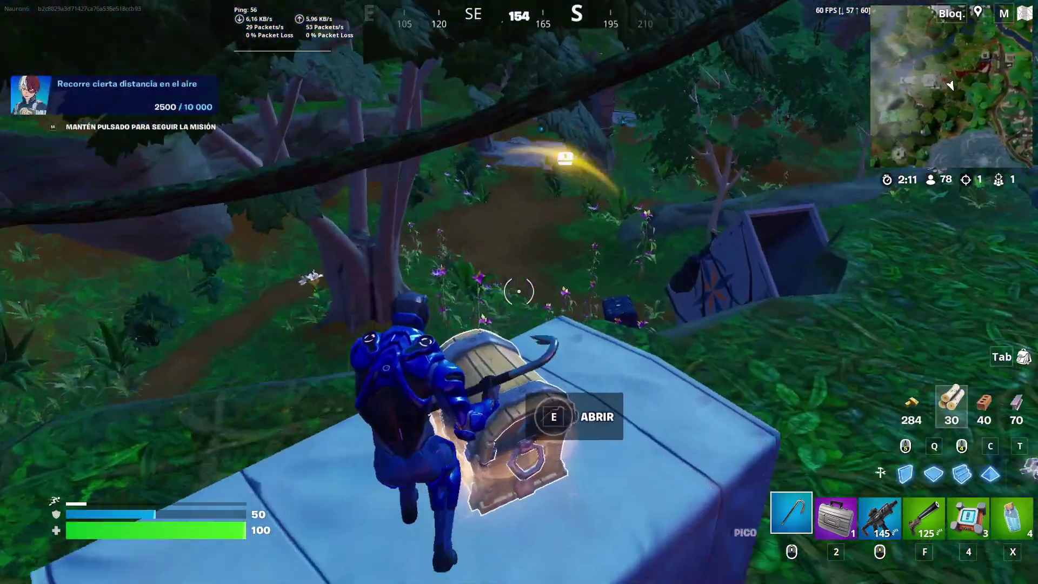
key("e")
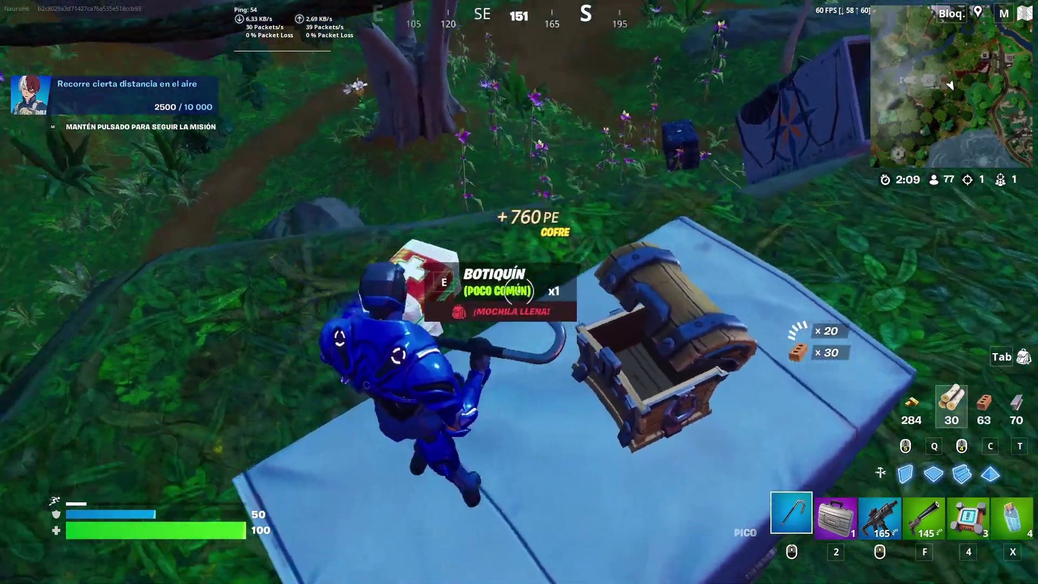
Step: Equip the scoped burst submachine gun, leave the trailer and run northeast along the grassy slope
key("3")
key("w")
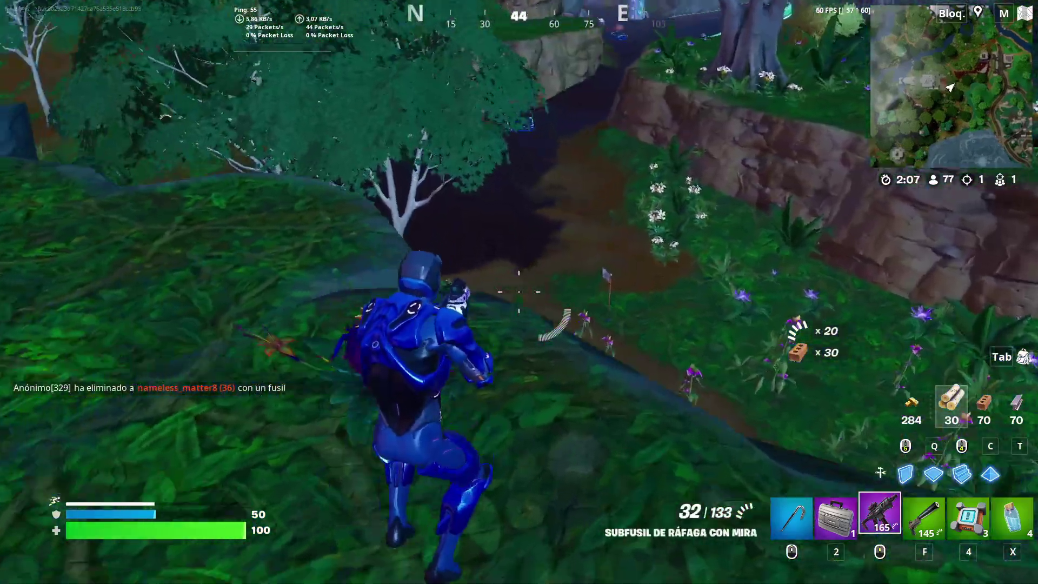
key("w")
key("4")
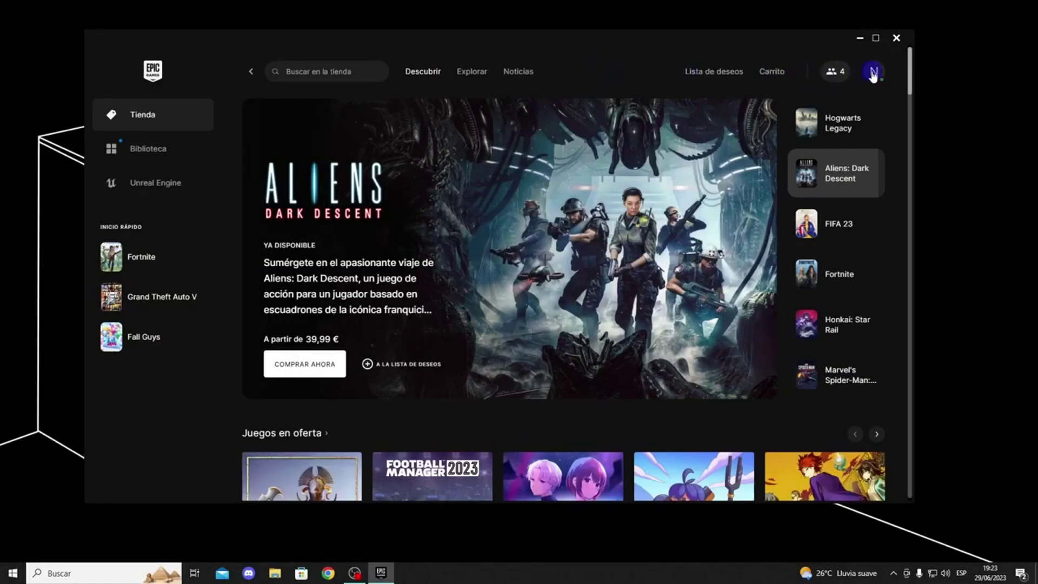
Step: Switch to the Epic Games Launcher, open its settings and expand the Fortnite section under the game management options
left_click(874, 75)
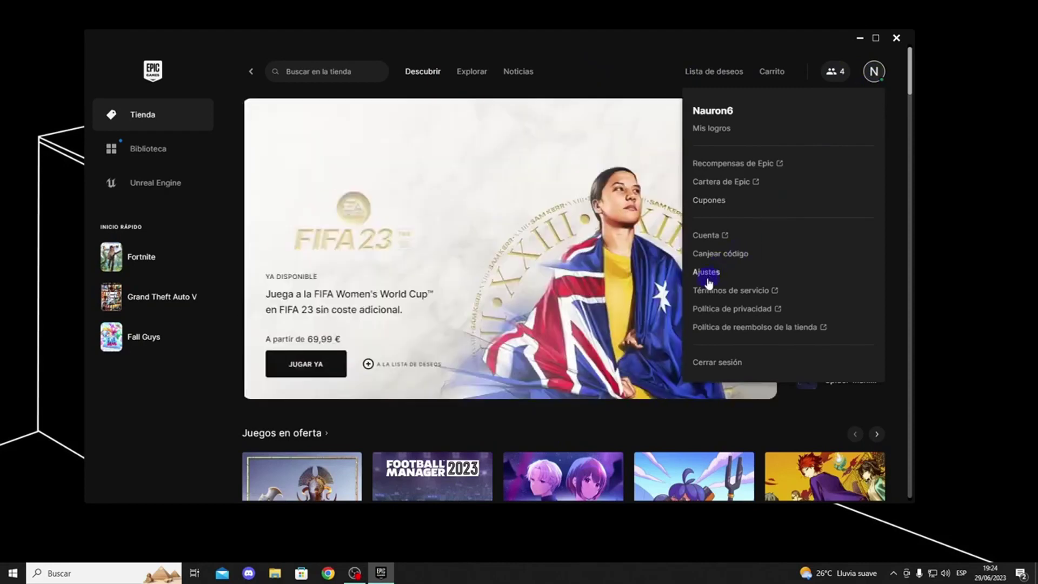
left_click(706, 273)
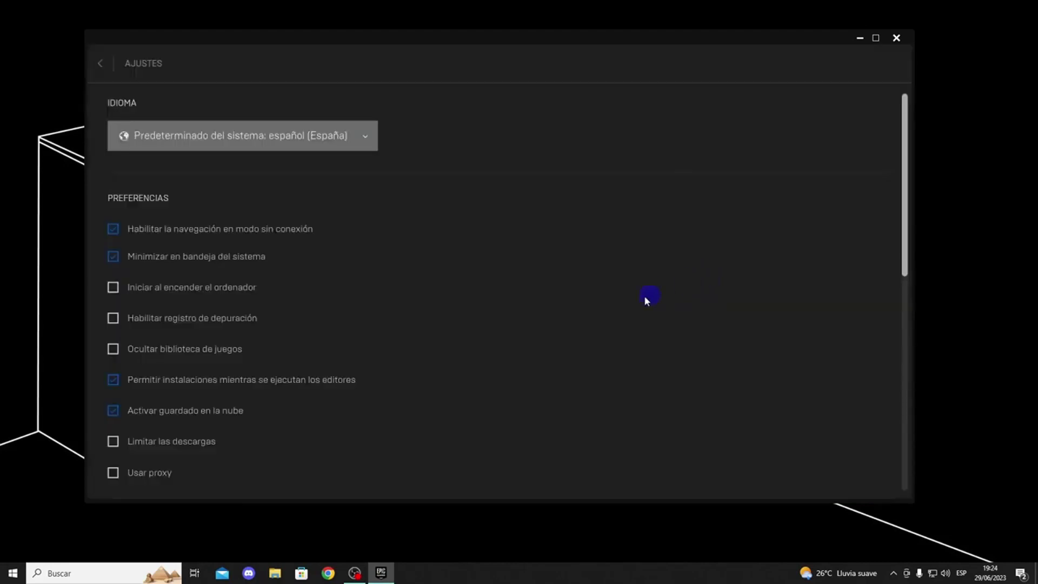
scroll(514, 330, "down", 9)
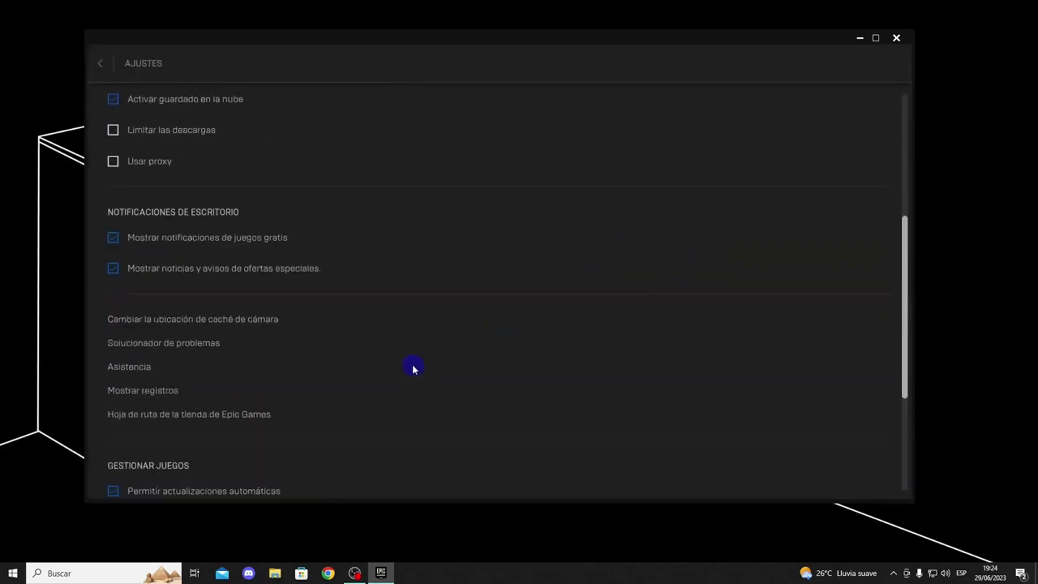
scroll(412, 359, "down", 2)
left_click(174, 372)
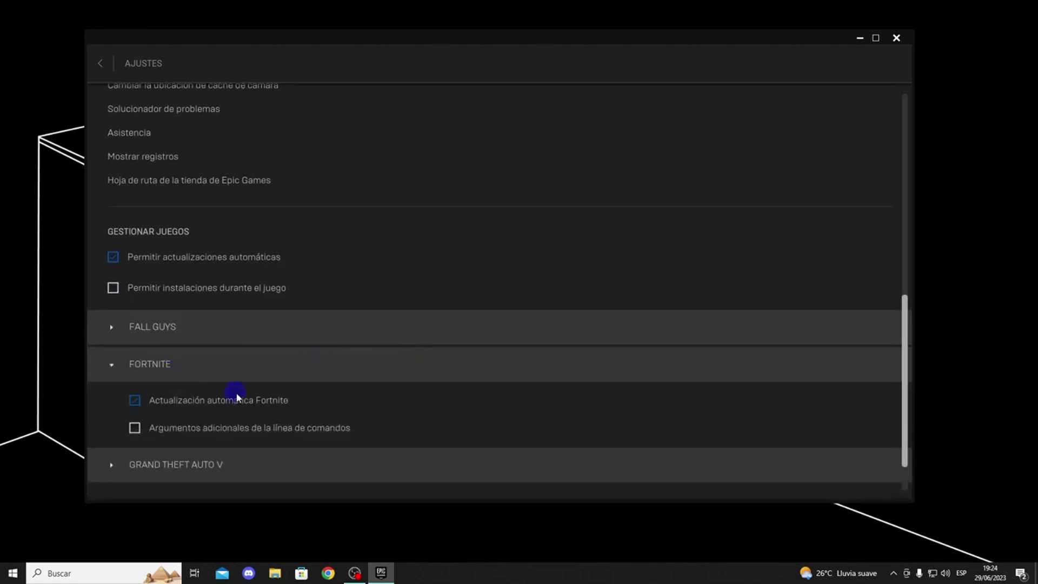
Step: Enable additional command-line arguments for Fortnite and enter the launch argument beginning with -d3d
left_click(135, 427)
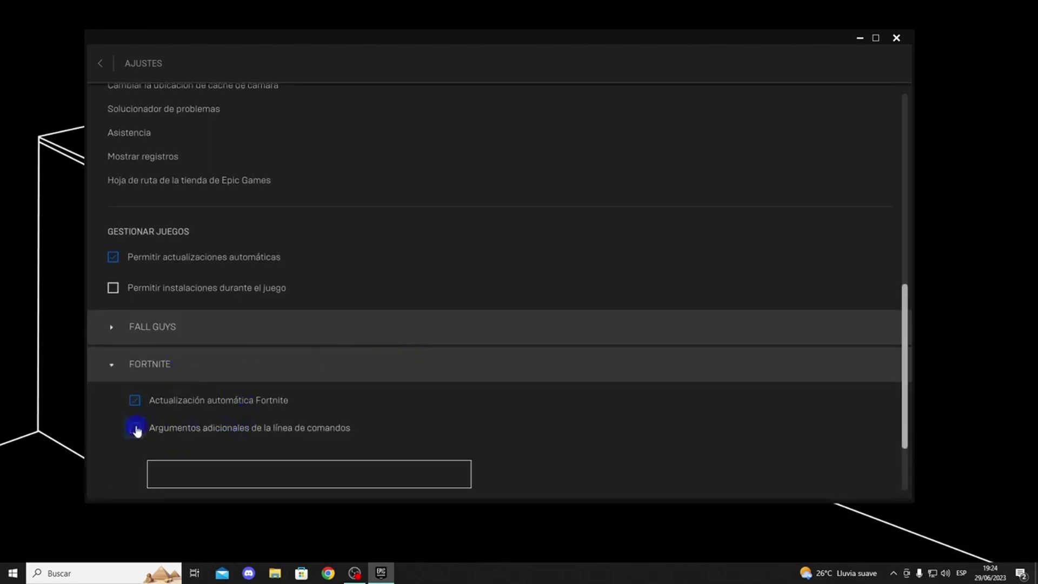
scroll(224, 412, "down", 1)
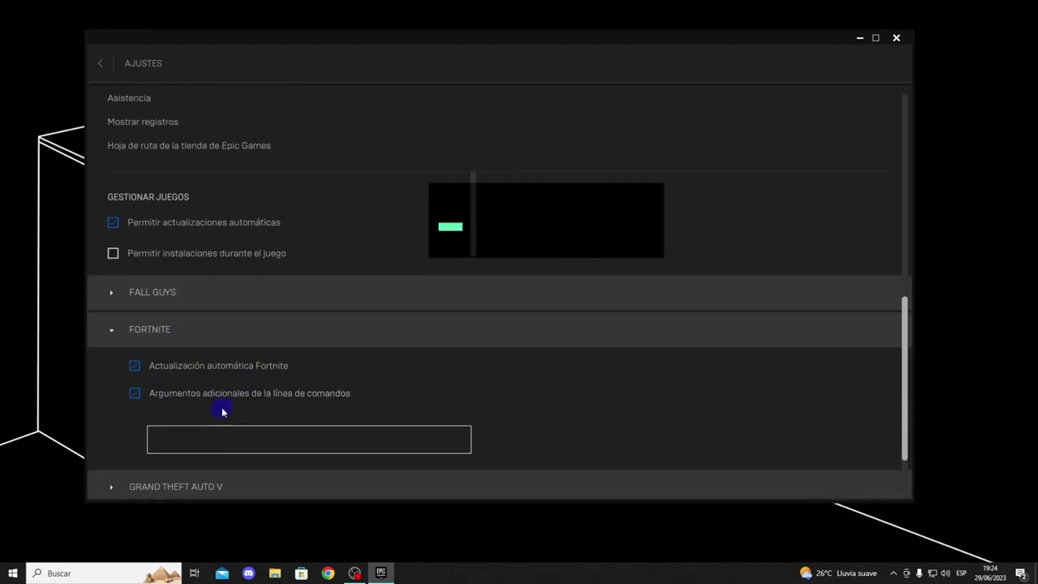
left_click(230, 444)
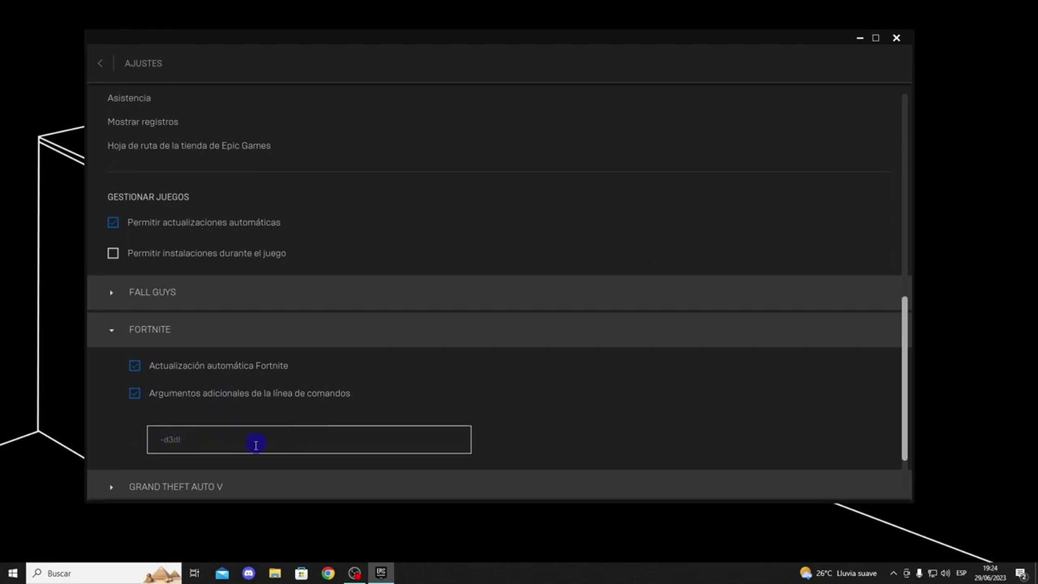
scroll(282, 448, "down", 2)
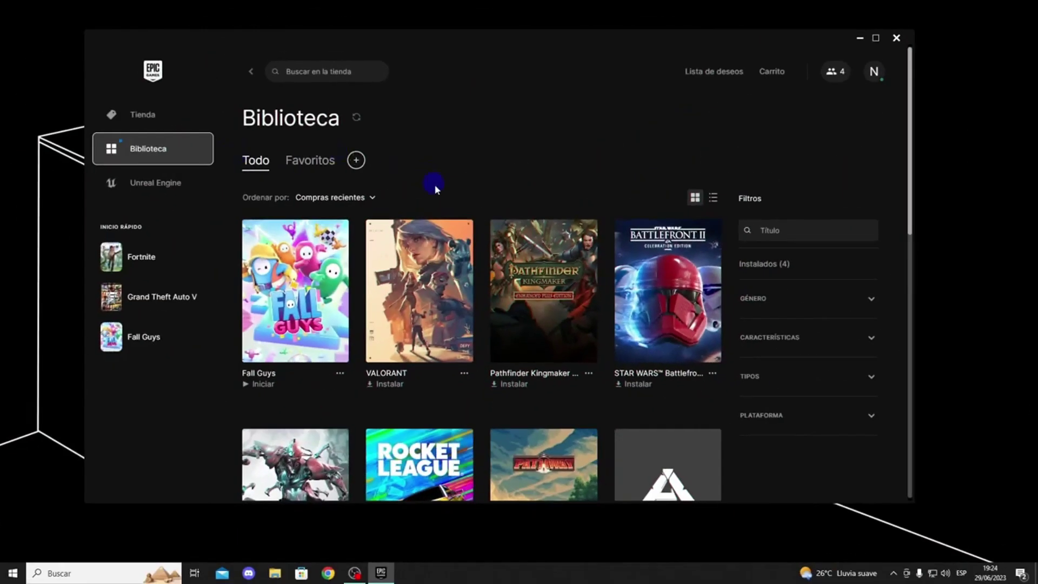
Step: Find Fortnite in the library, start verifying its game files and minimise the launcher
scroll(438, 194, "down", 6)
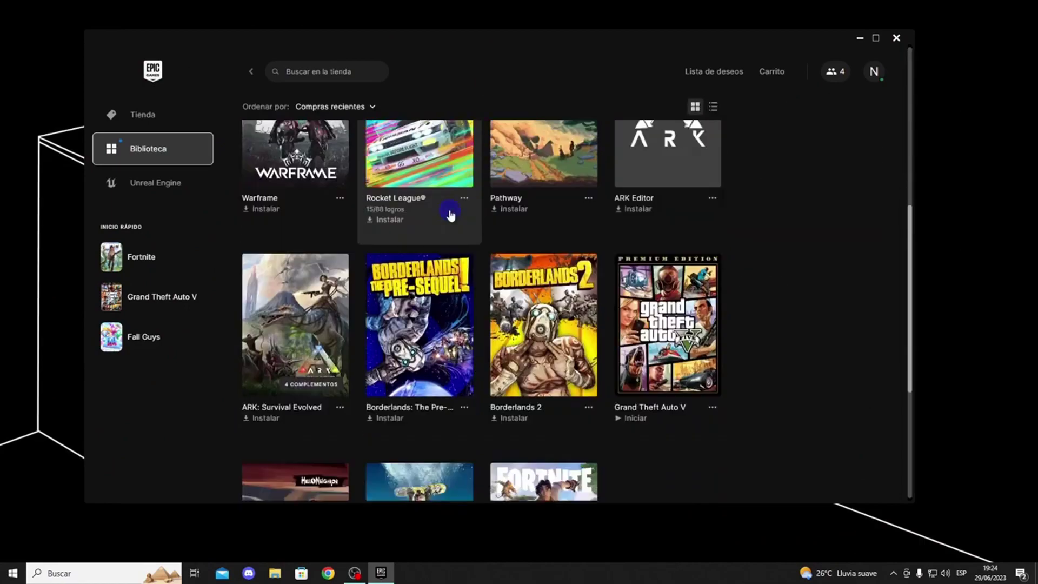
left_click(586, 407)
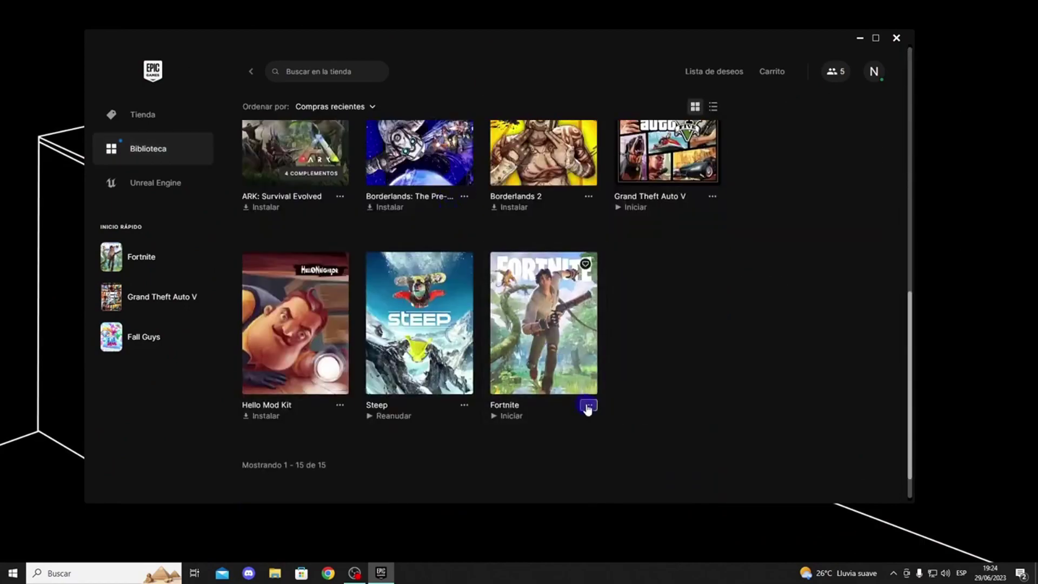
left_click(444, 302)
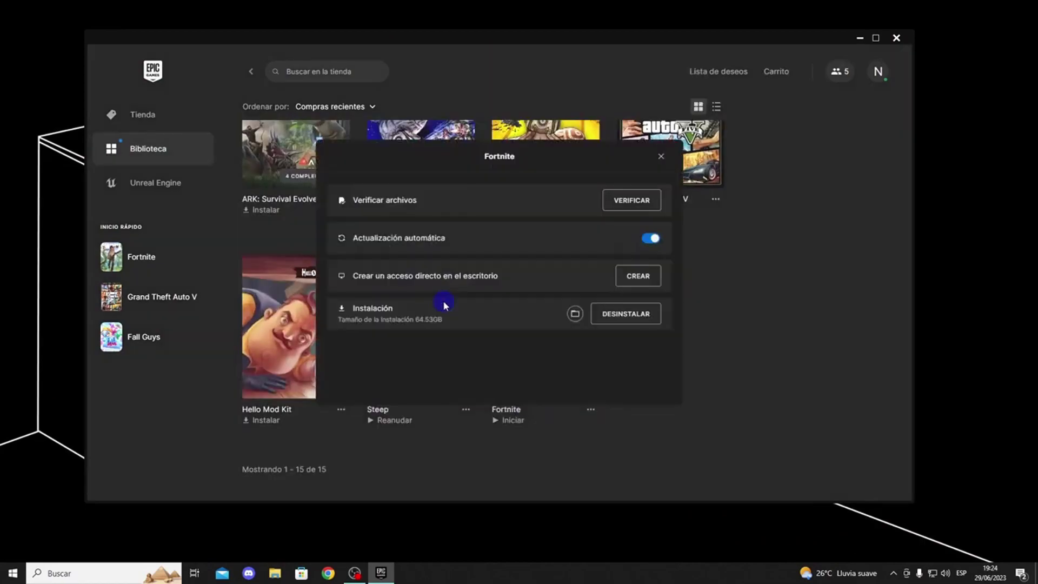
left_click(627, 205)
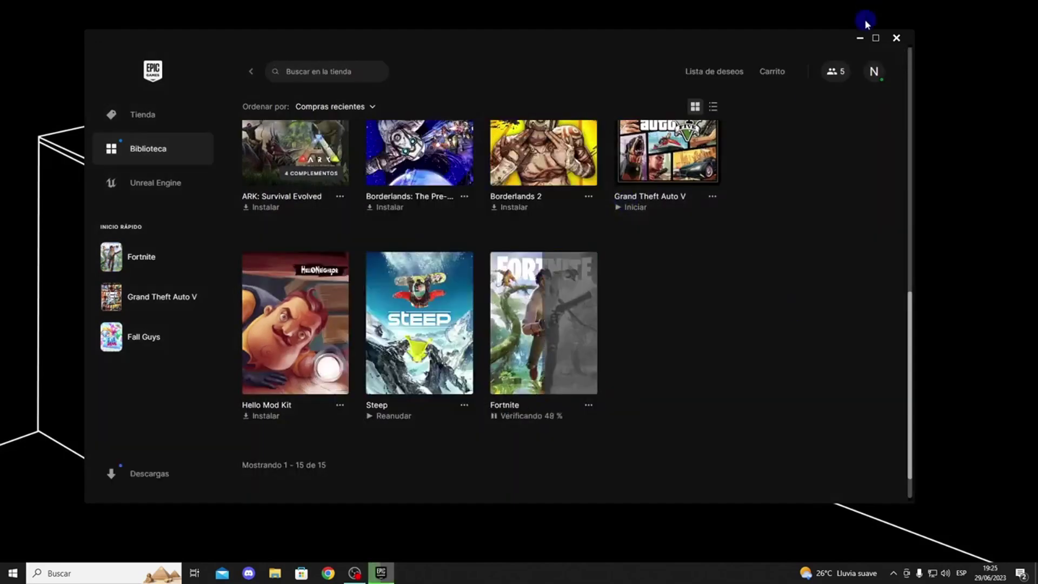
left_click(860, 38)
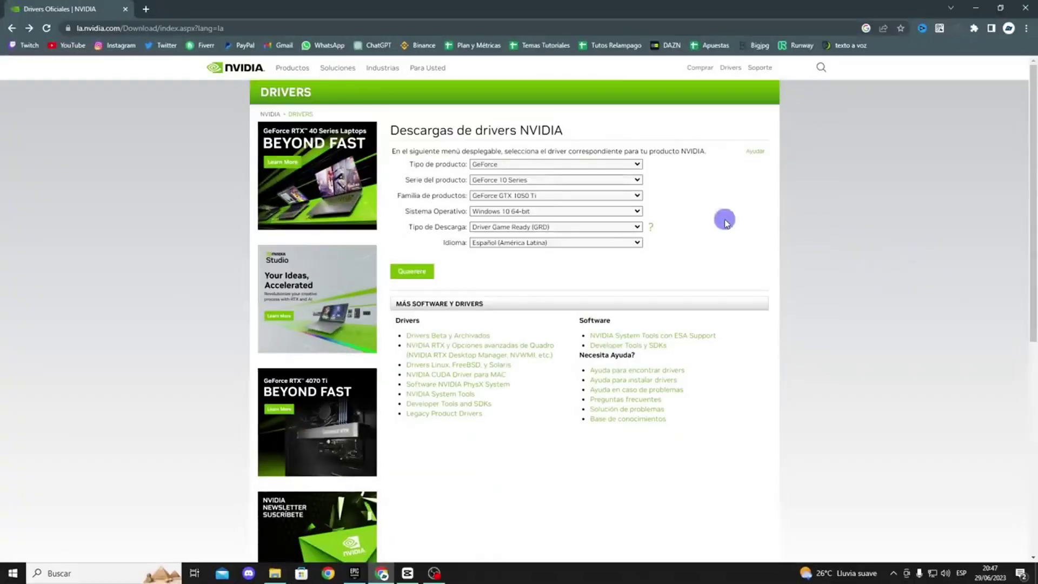
Step: Open the product family choices on the NVIDIA driver download page
left_click(618, 195)
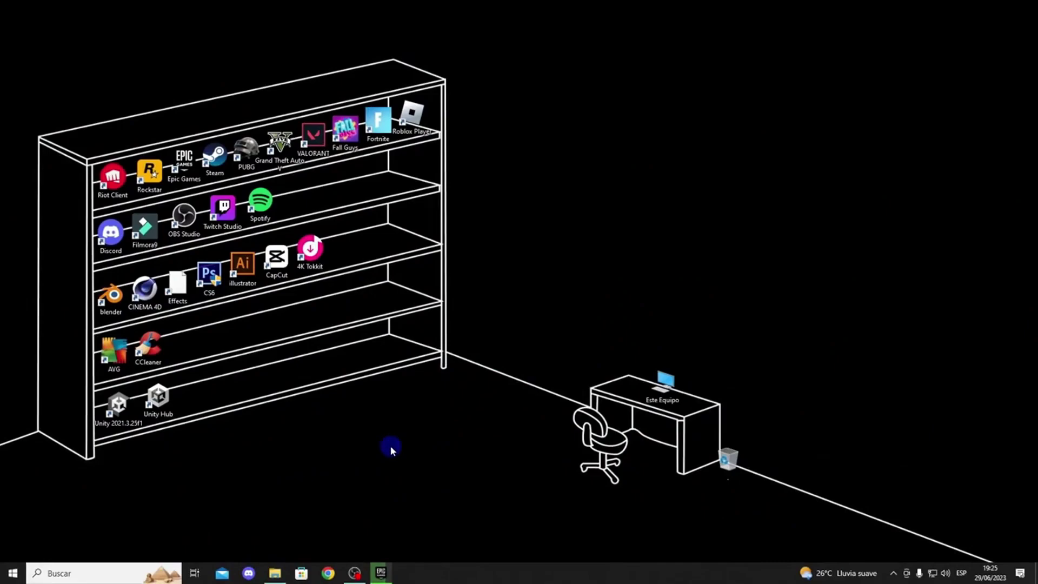
Step: In File Explorer, go from Disco local (C:) to Archivos de programa > Epic Games > Fortnite > FortniteGame > Binaries > Win64
left_click(275, 574)
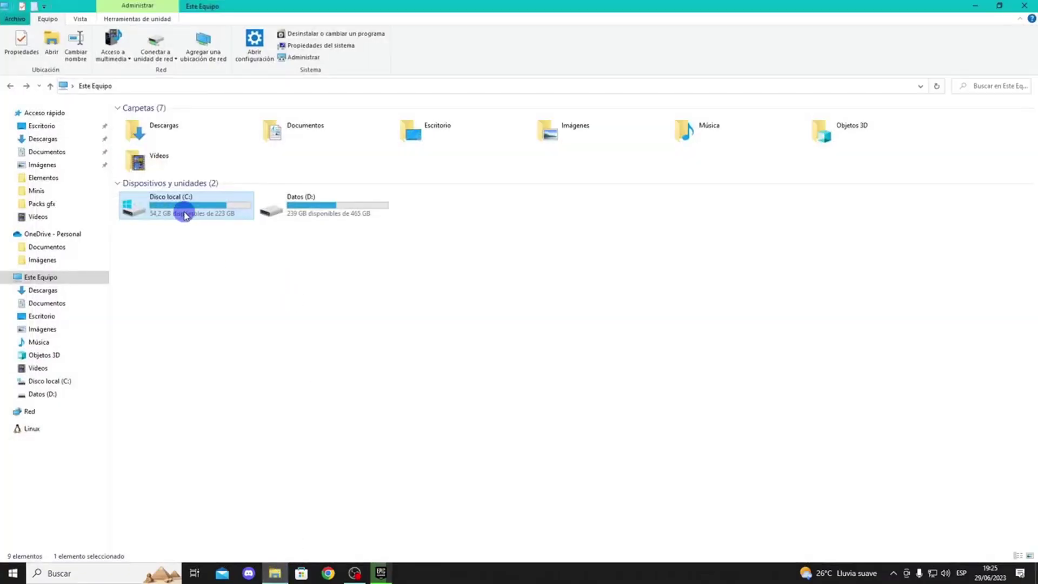
double_click(193, 215)
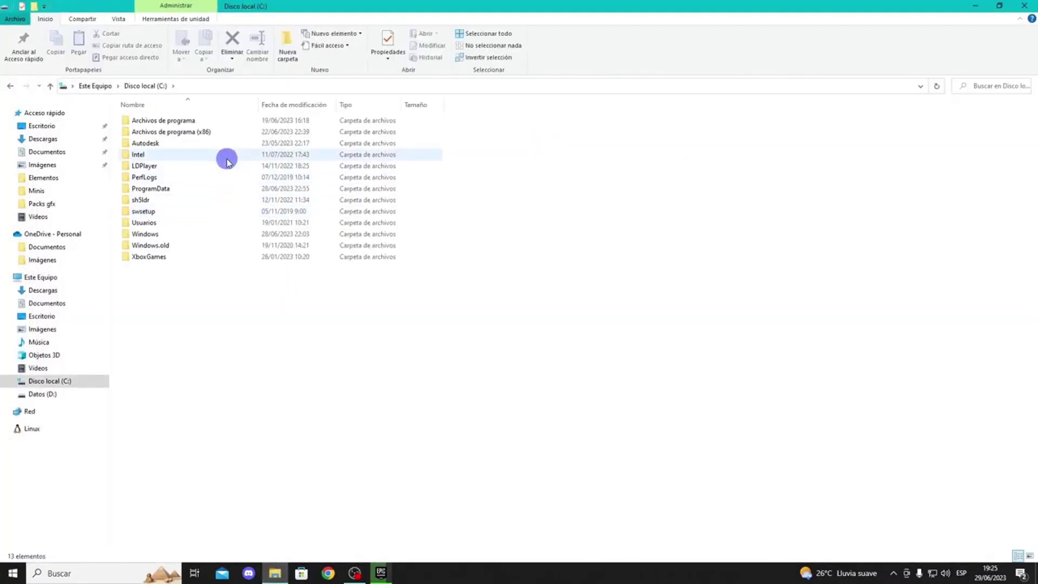
double_click(209, 120)
double_click(156, 268)
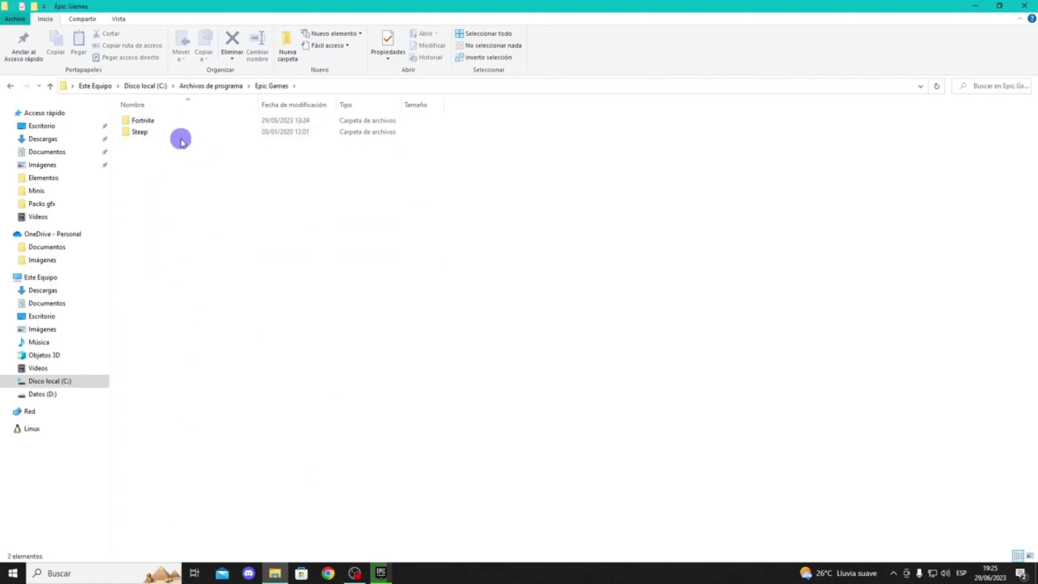
double_click(162, 154)
double_click(173, 120)
double_click(186, 133)
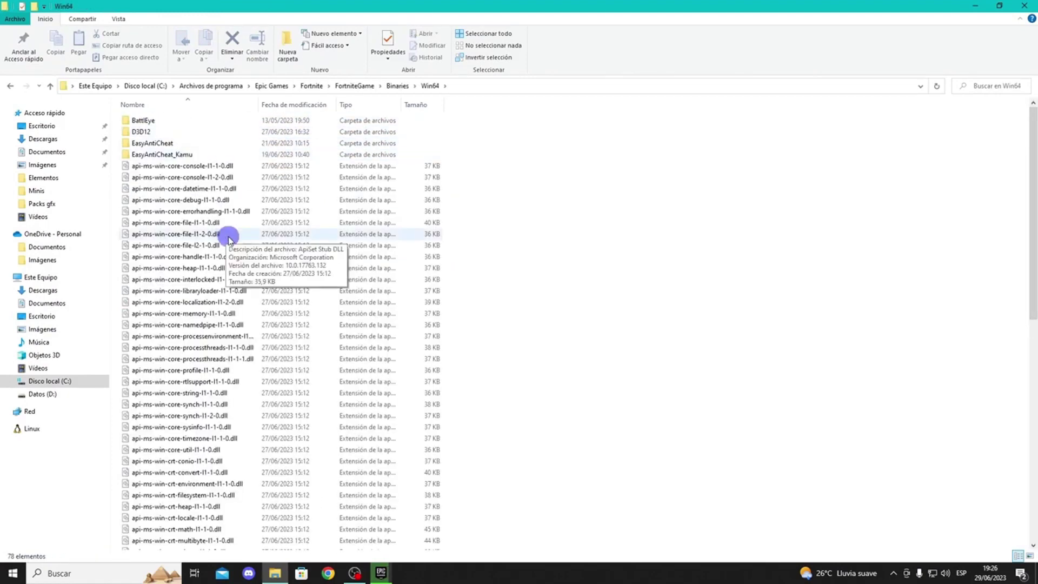
Step: Disable fullscreen optimizations in the compatibility properties of FortniteClient-Win64-Shipping and accept the change
scroll(225, 295, "down", 10)
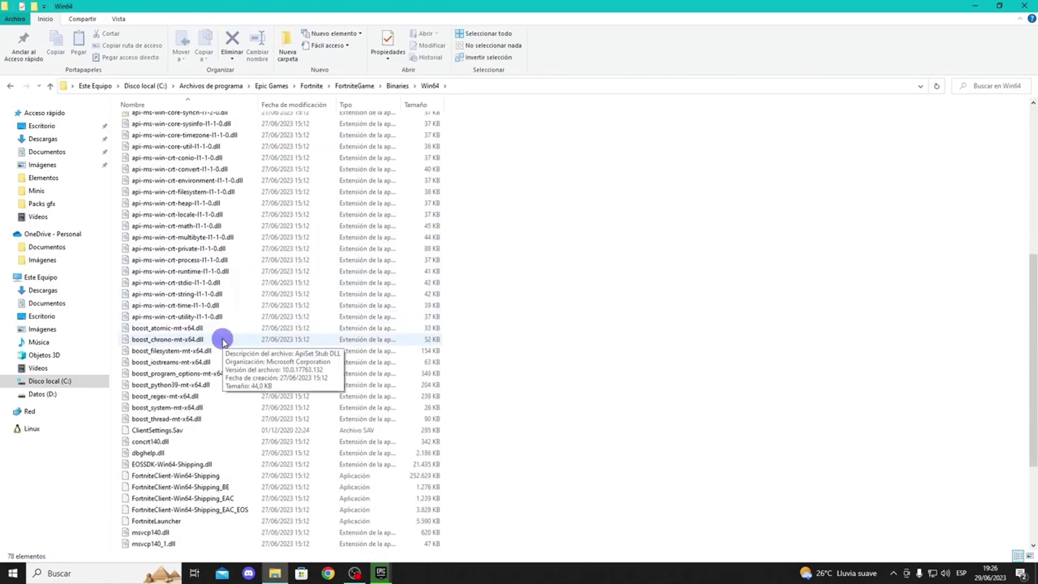
scroll(225, 340, "down", 1)
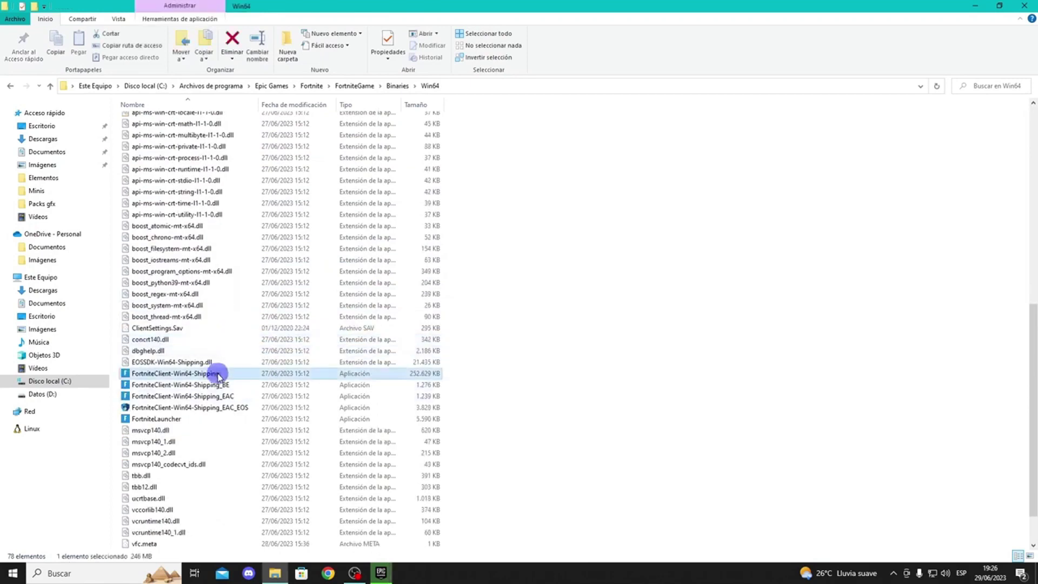
right_click(234, 374)
left_click(257, 365)
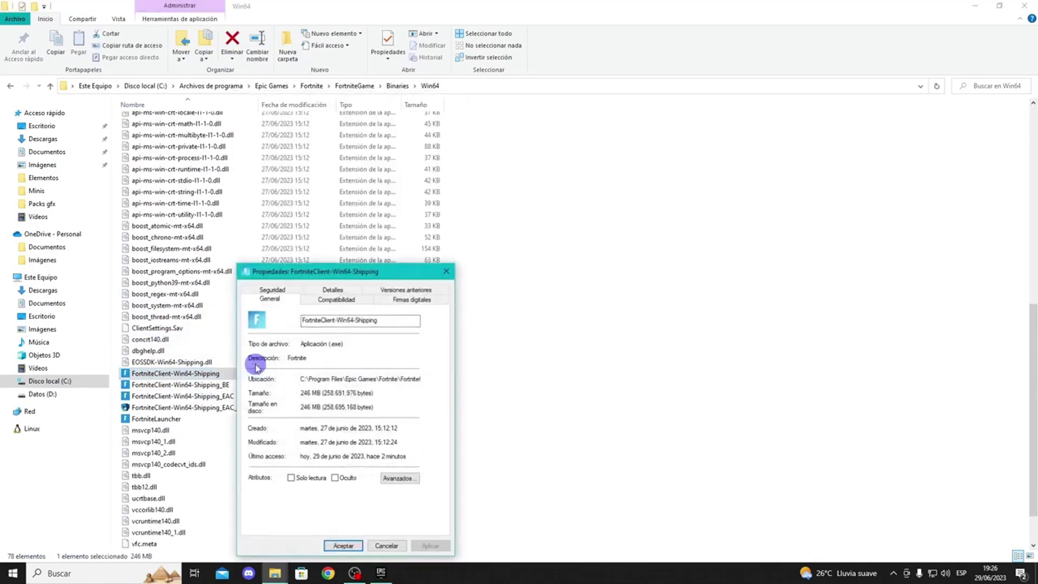
left_click(337, 300)
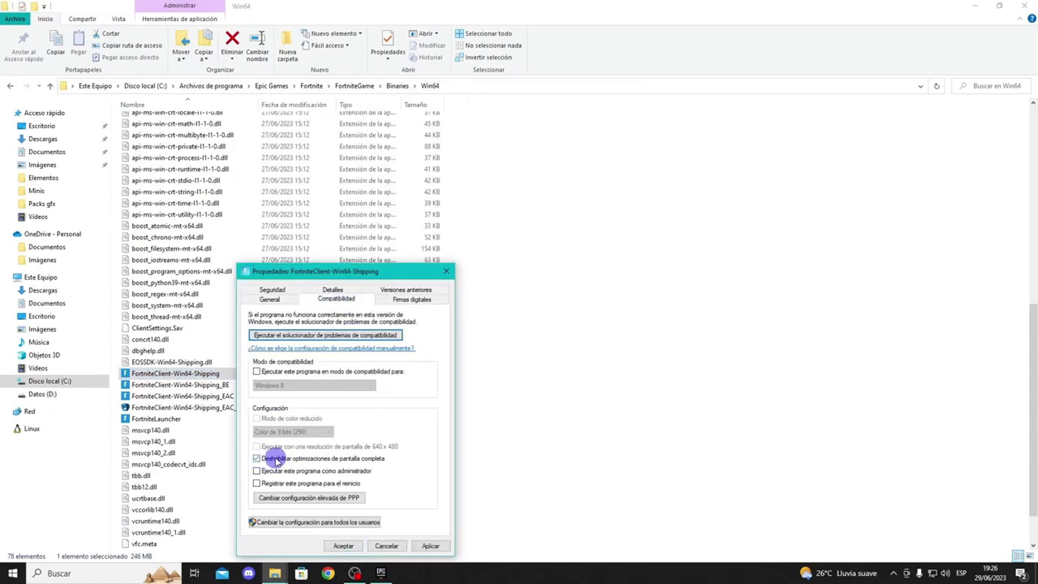
left_click(345, 546)
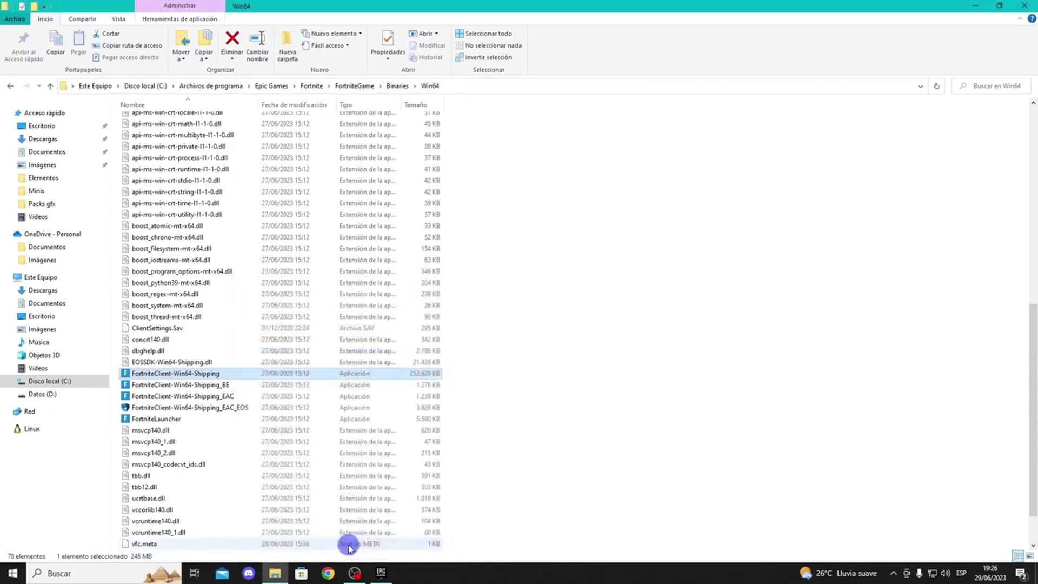
Step: Run EasyAntiCheat_Setup from the EasyAntiCheat_Kamu folder inside Win64 and finish installing the Easy Anti-Cheat service
left_click(10, 88)
left_click(11, 88)
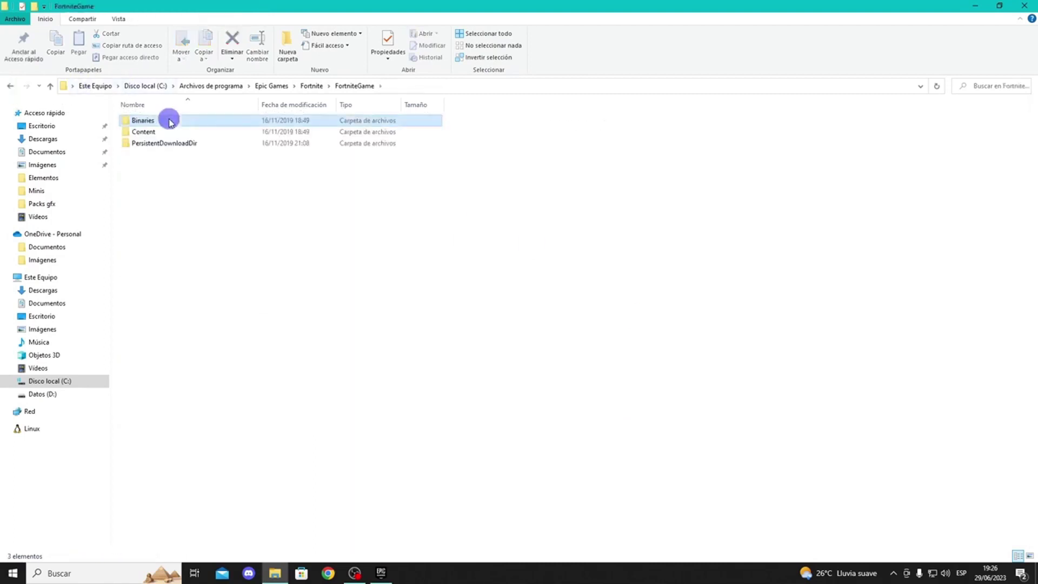
double_click(189, 133)
double_click(214, 154)
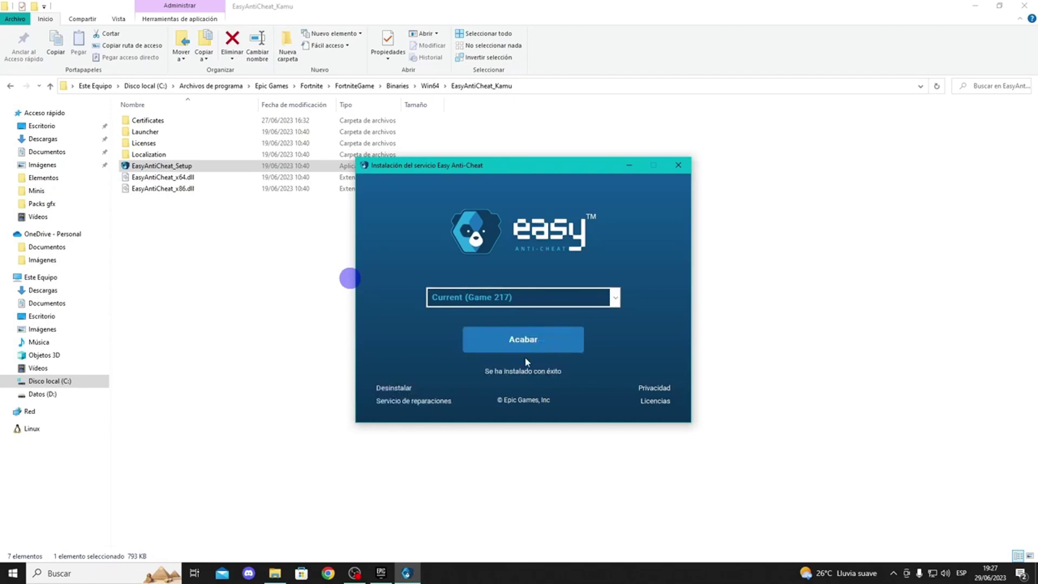
left_click(523, 340)
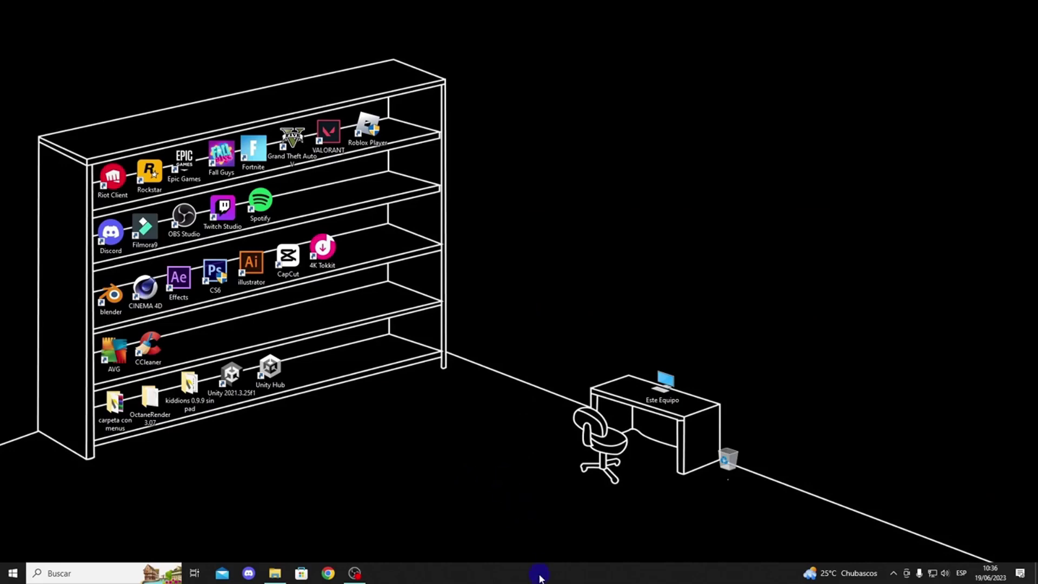
Step: Open Task Manager and end the EpicGamesLauncher process
right_click(539, 577)
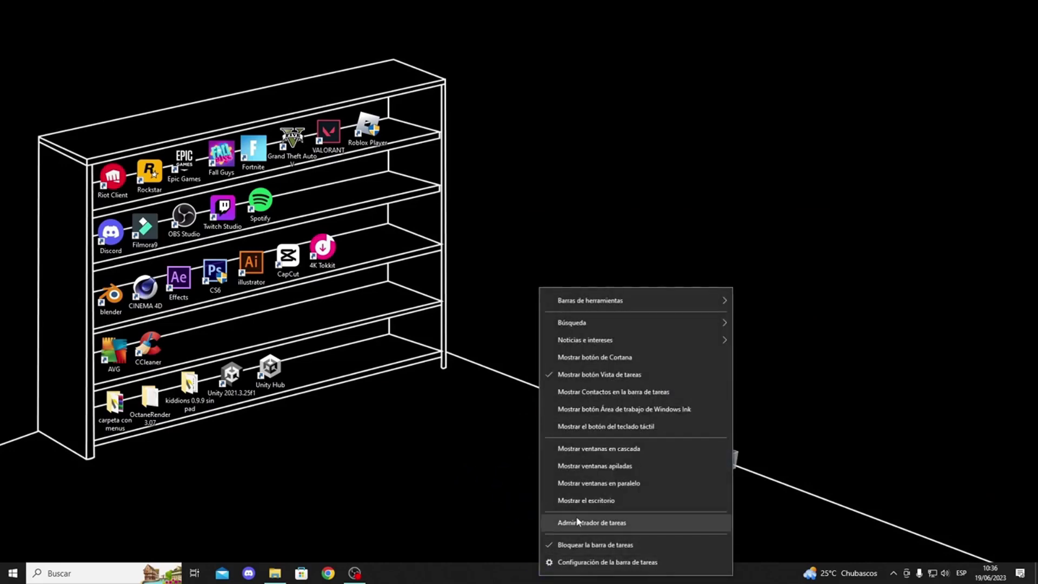
left_click(573, 523)
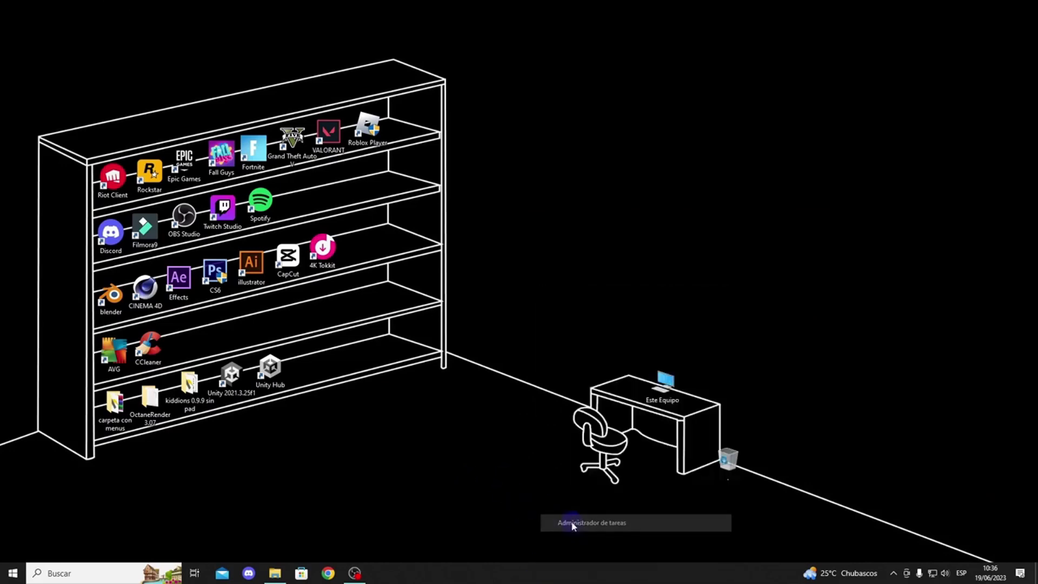
scroll(665, 384, "down", 7)
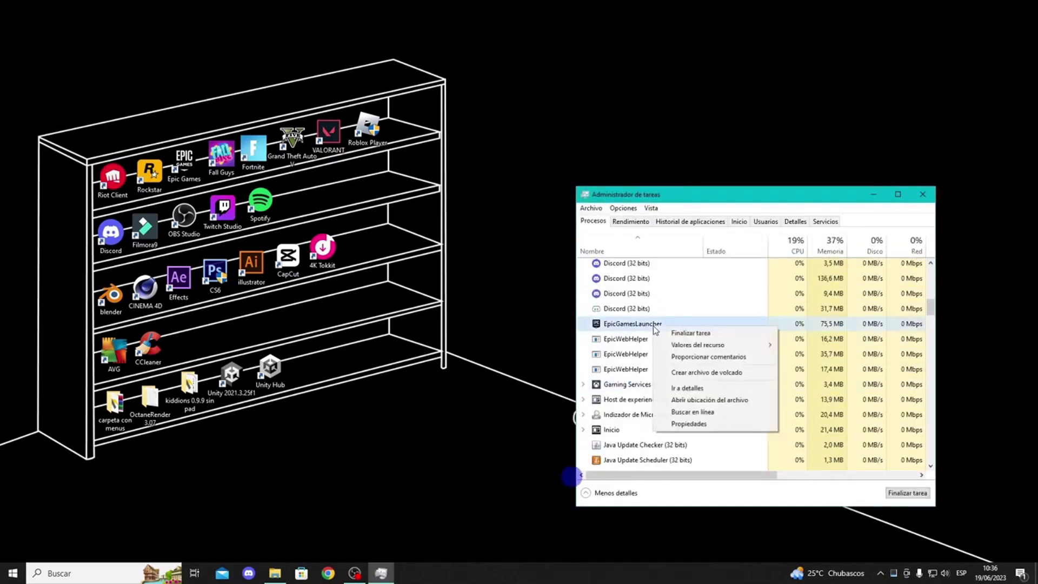
left_click(690, 333)
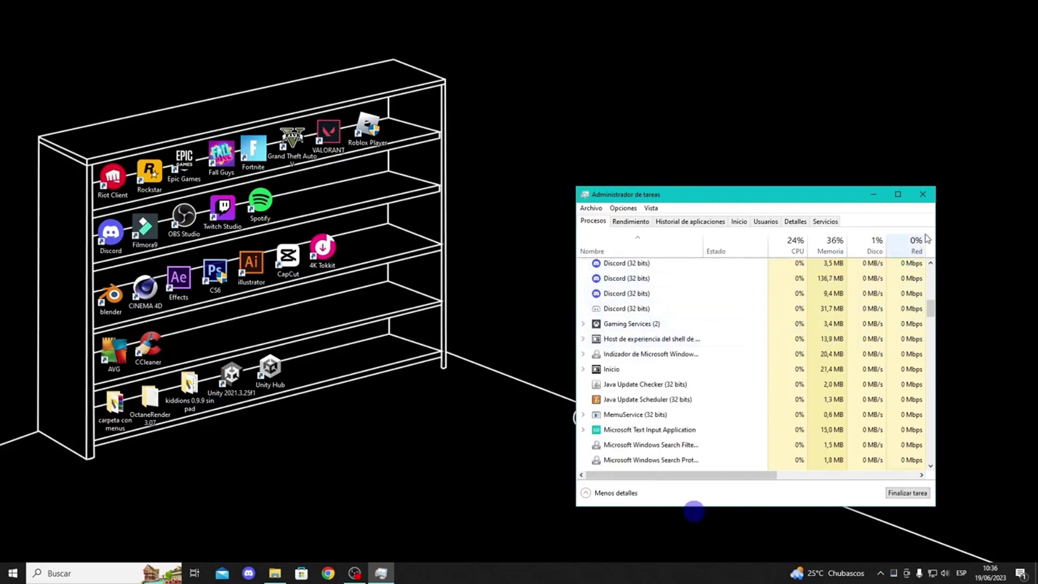
Step: Close Task Manager and browse in File Explorer to Disco local (C:) > Archivos de programa > Epic Games > Fortnite > FortniteGame > Binaries > Win64
left_click(925, 196)
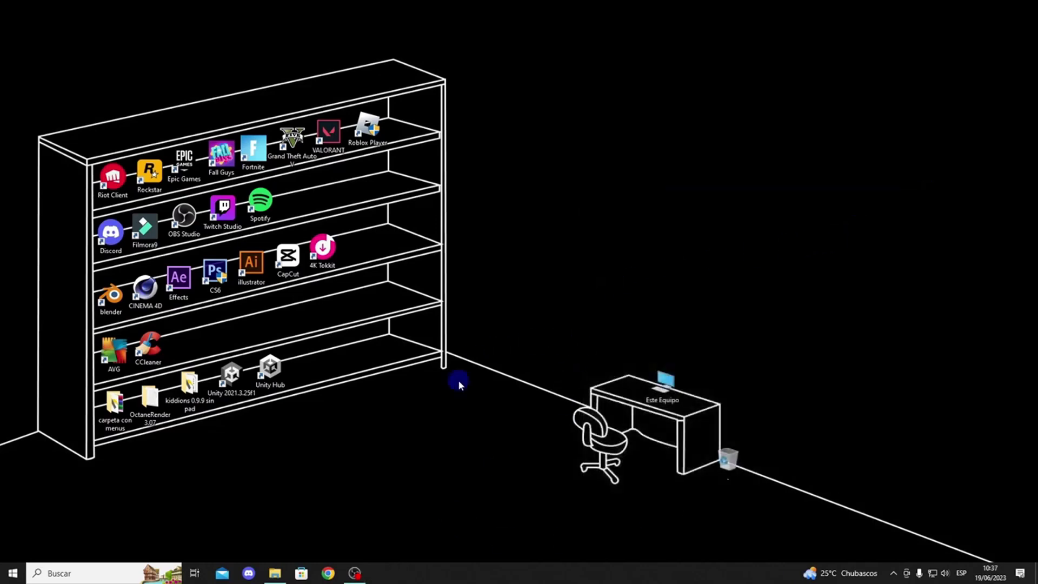
left_click(280, 575)
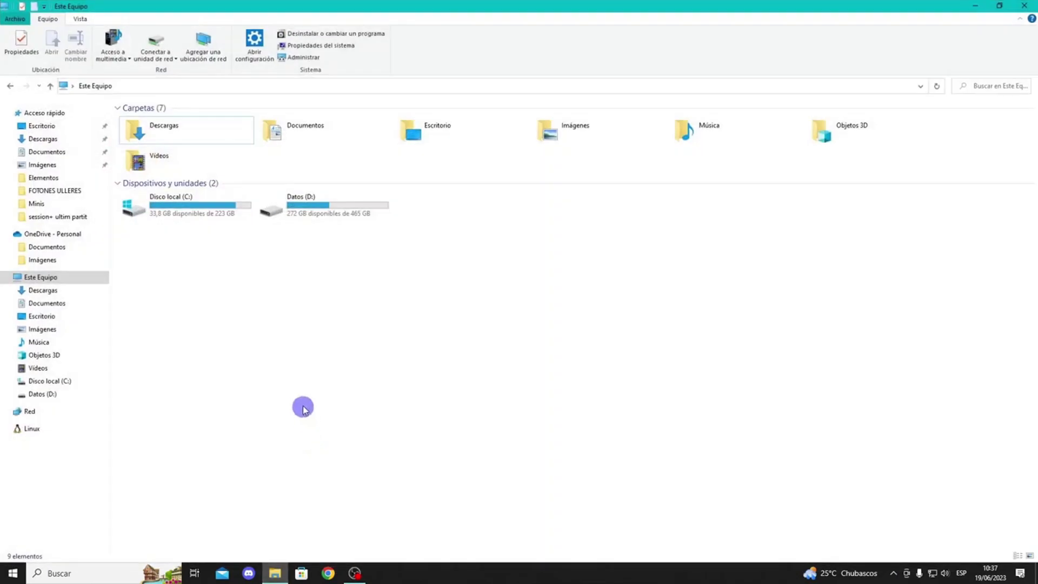
double_click(194, 213)
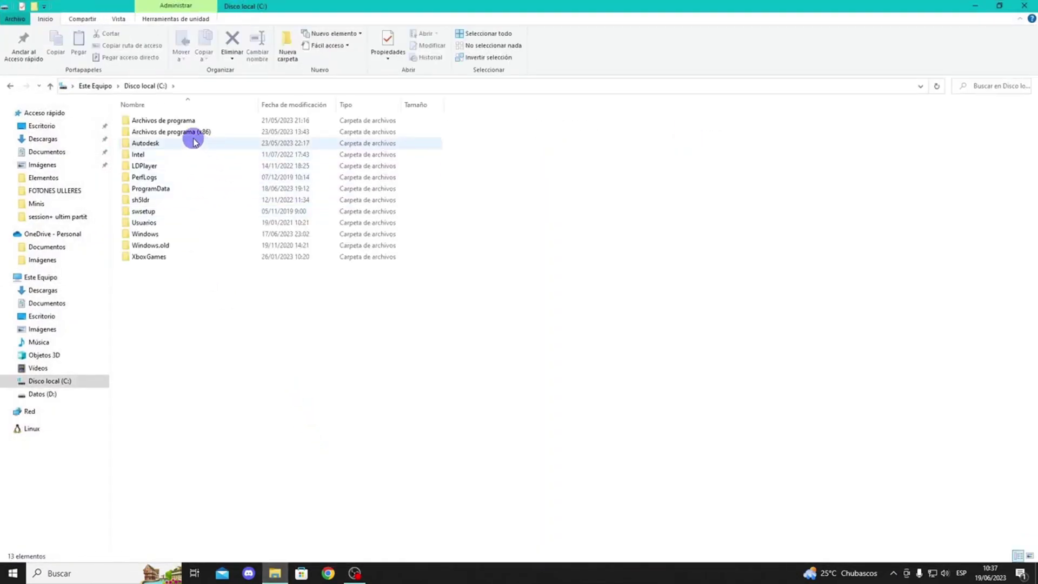
double_click(184, 121)
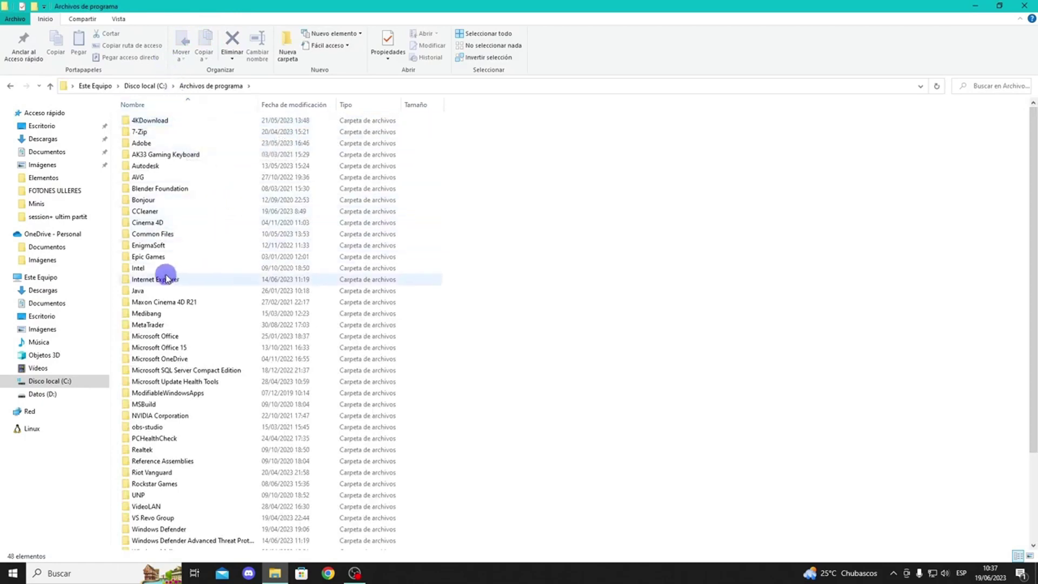
double_click(163, 258)
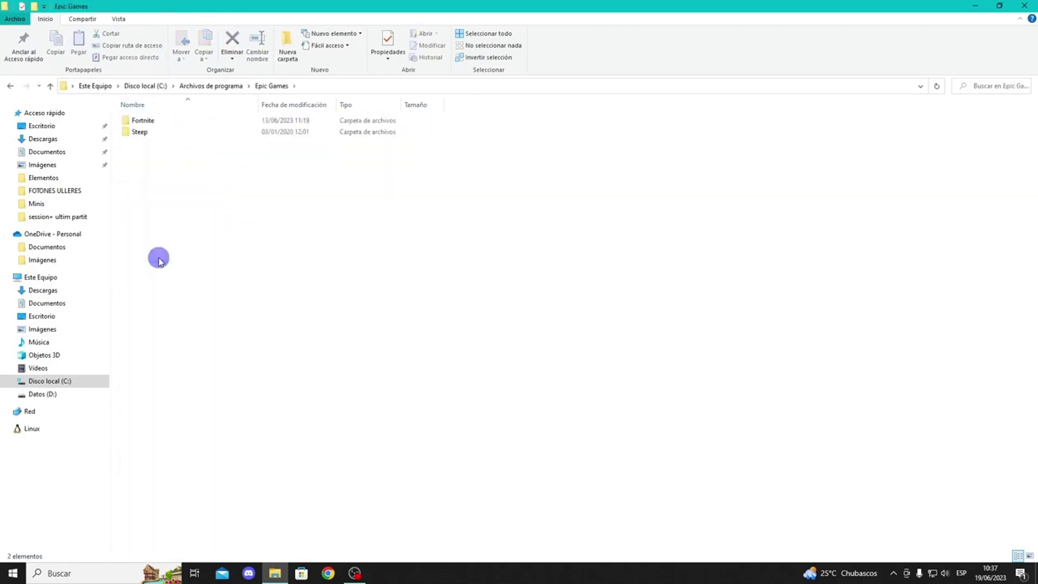
double_click(168, 122)
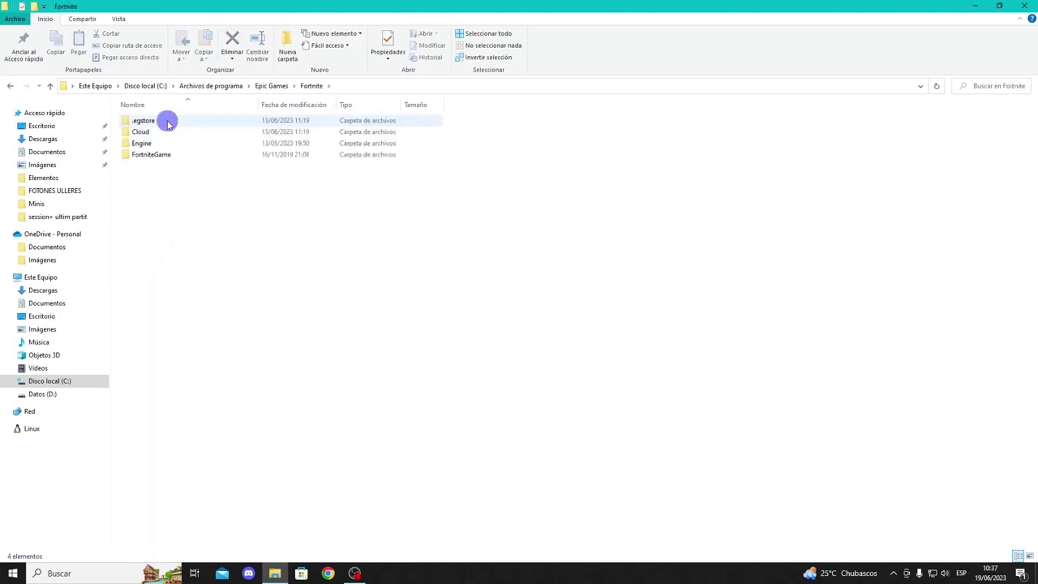
double_click(175, 156)
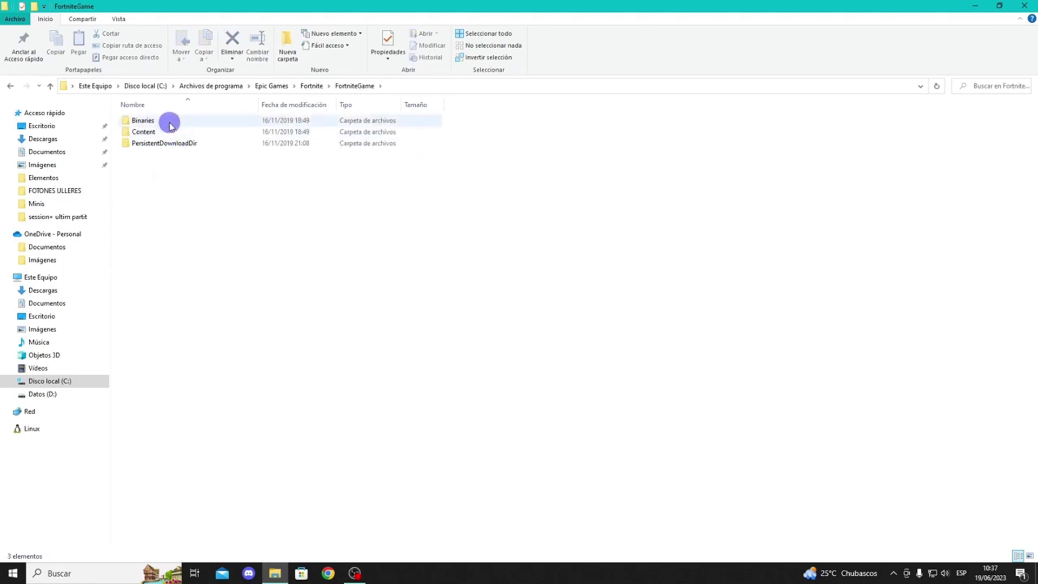
double_click(169, 125)
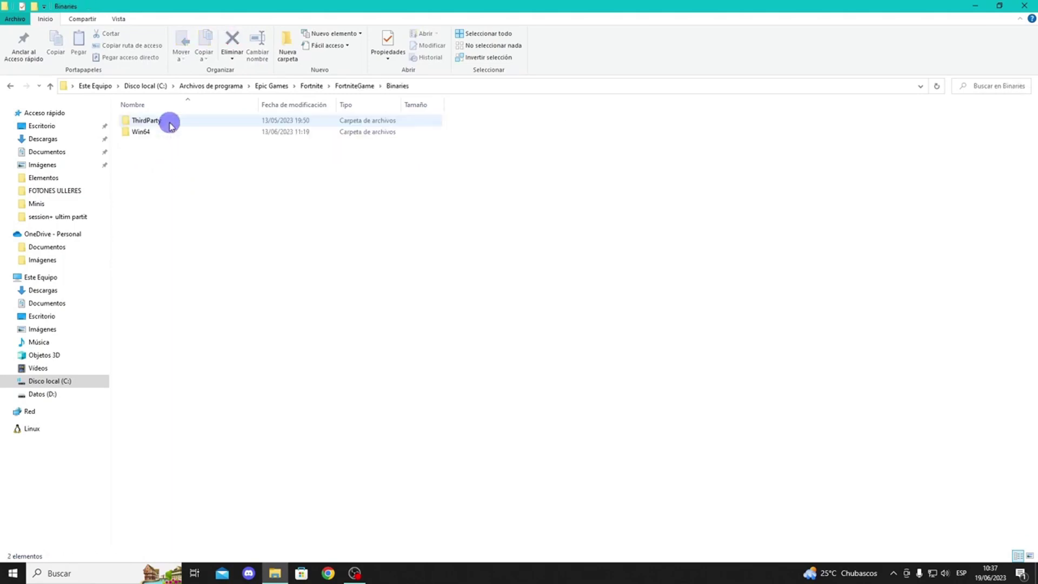
double_click(168, 133)
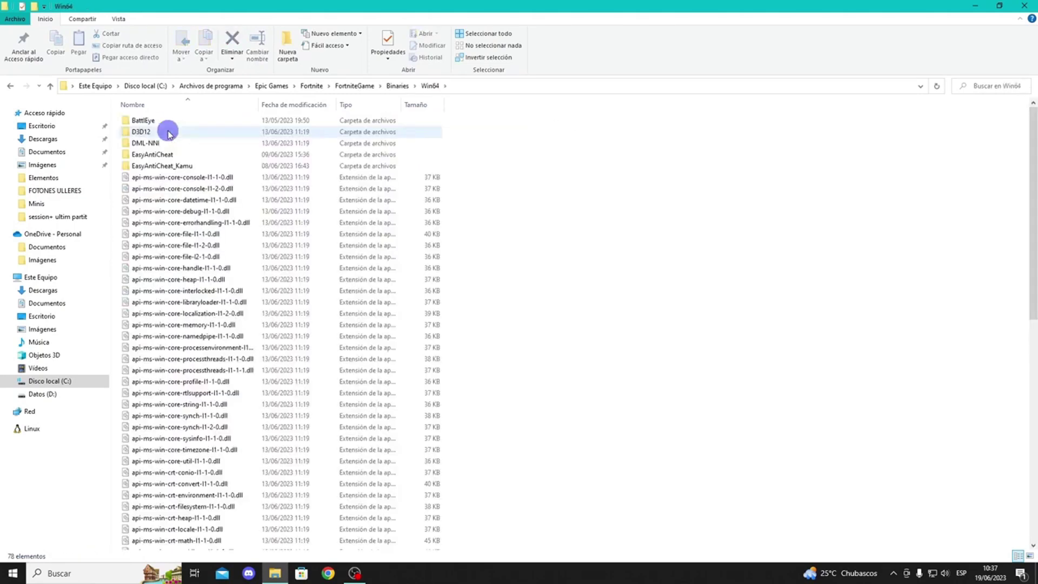
Step: Run EasyAntiCheat_Setup from the EasyAntiCheat_Kamu folder, uninstall the Easy Anti-Cheat service and close the installer
double_click(201, 167)
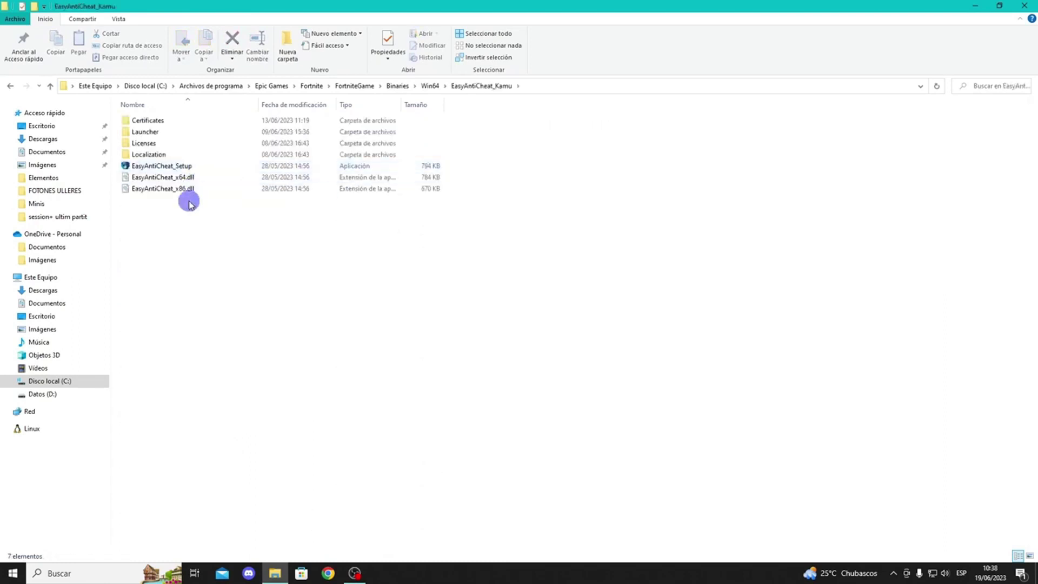
double_click(201, 168)
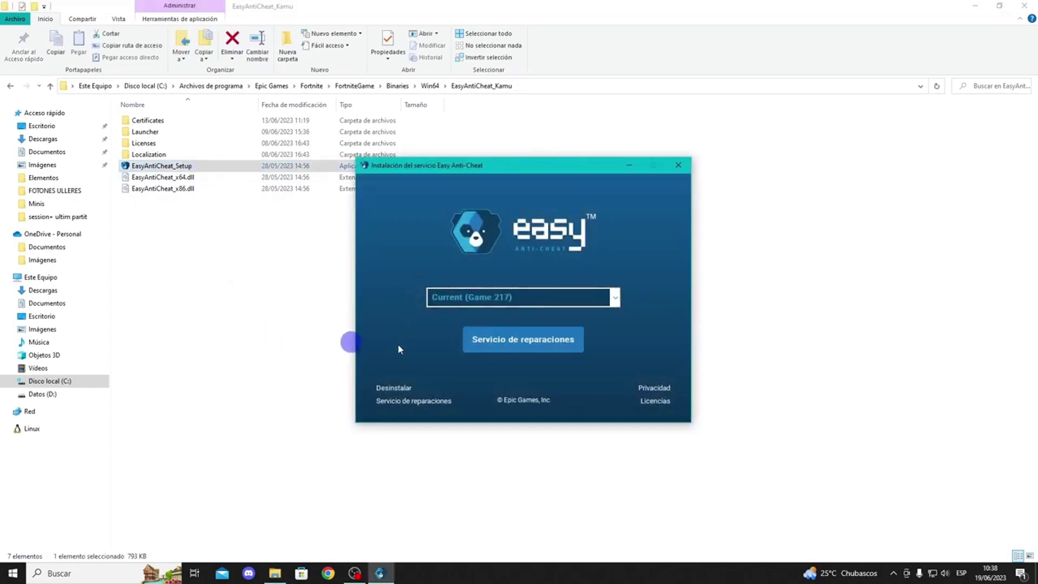
left_click(394, 389)
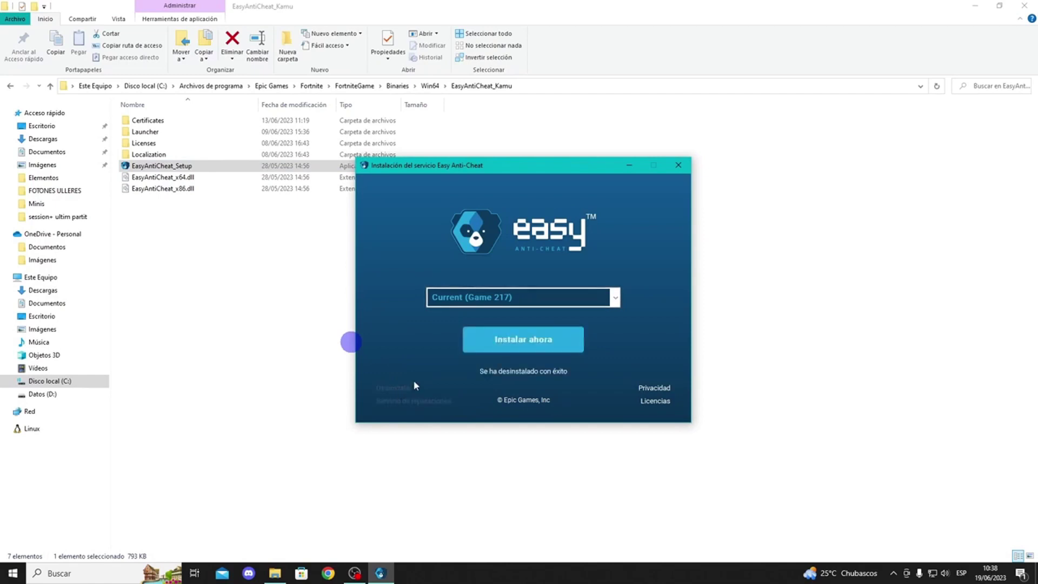
left_click(679, 166)
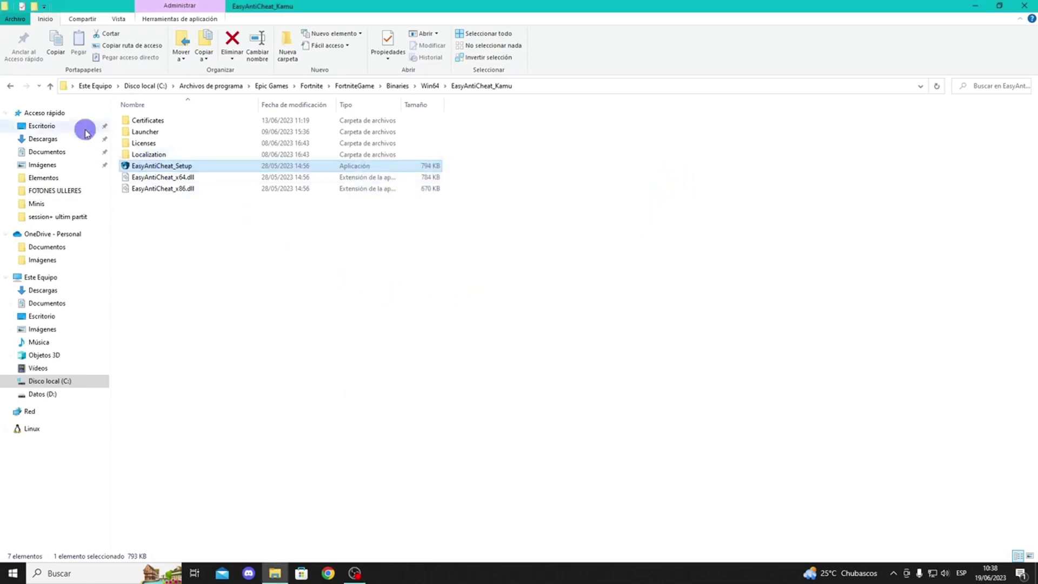
Step: Go back to the Win64 folder and delete the EasyAntiCheat_Kamu folder
left_click(10, 86)
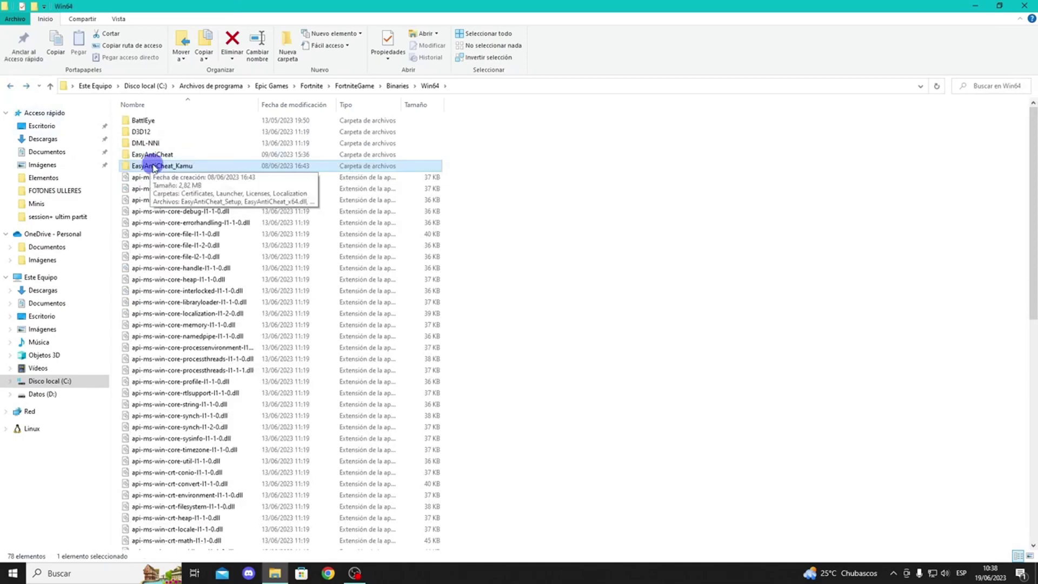
right_click(160, 169)
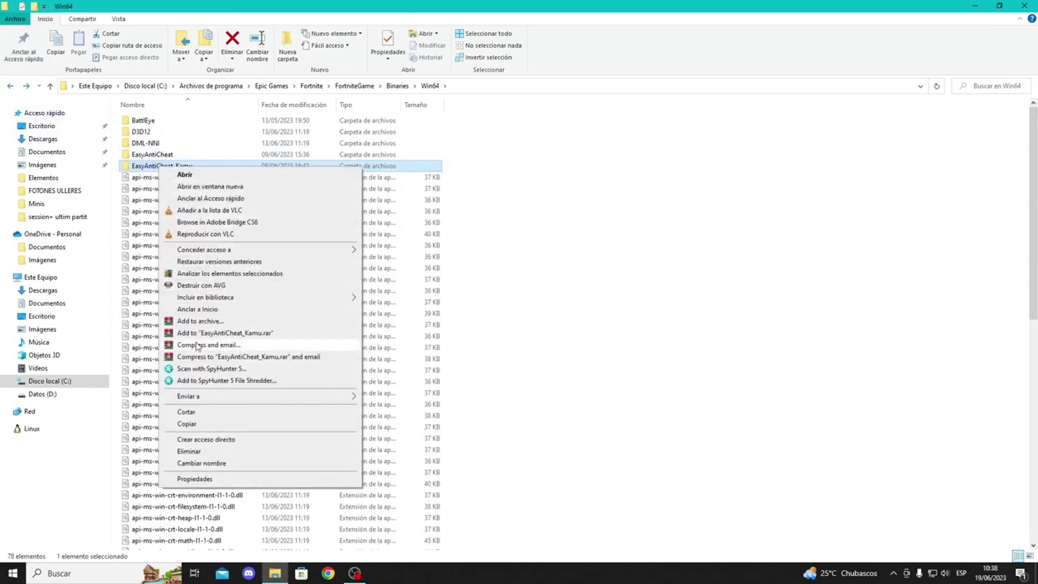
left_click(200, 452)
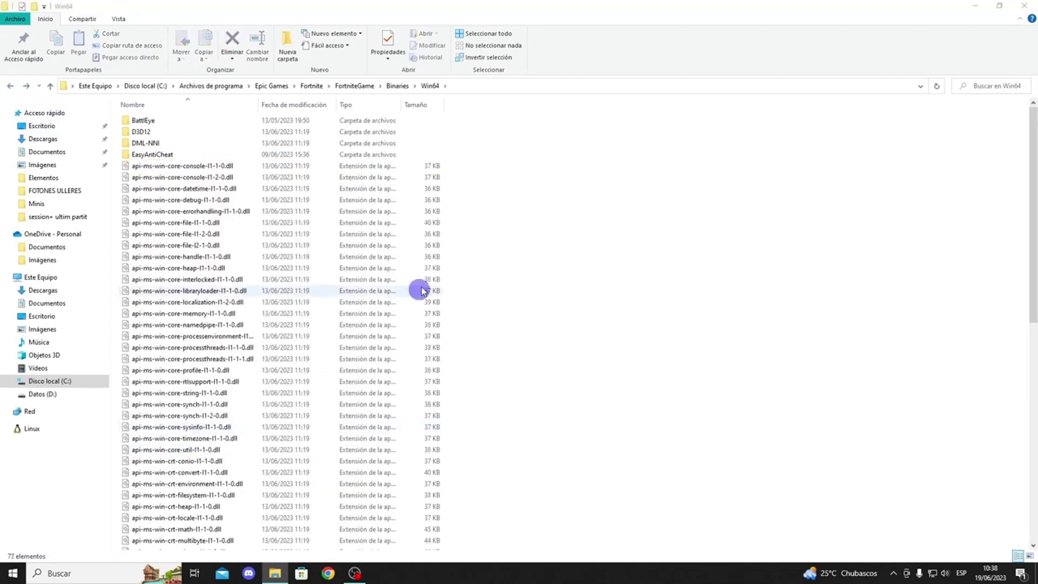
Step: Delete FortniteClient-Win64-Shipping, its _BE and _EAC variants, and FortniteLauncher from the Win64 folder, and close File Explorer
scroll(317, 284, "down", 13)
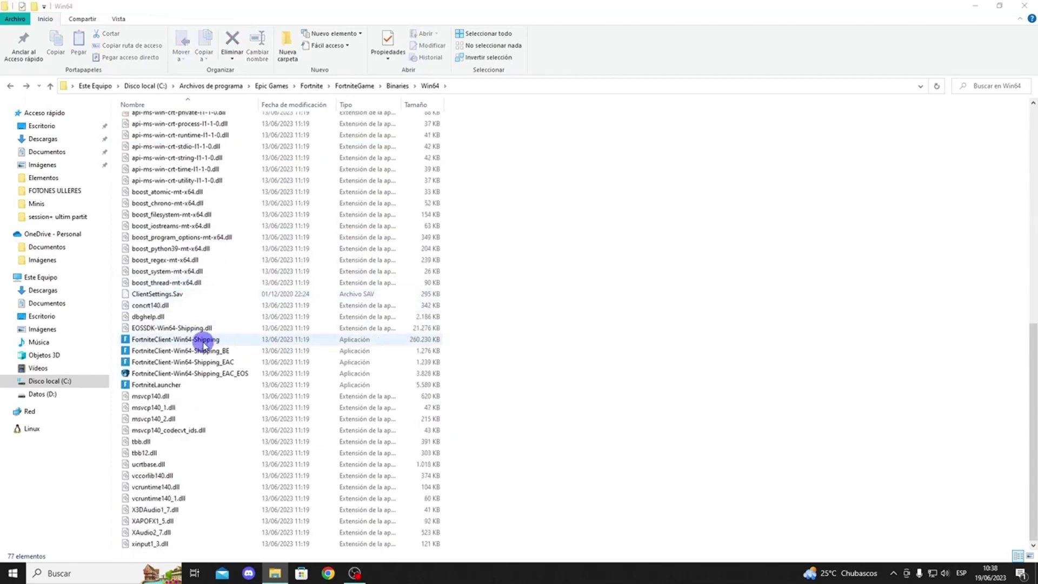
left_click(204, 341)
left_click(206, 352, "ctrl")
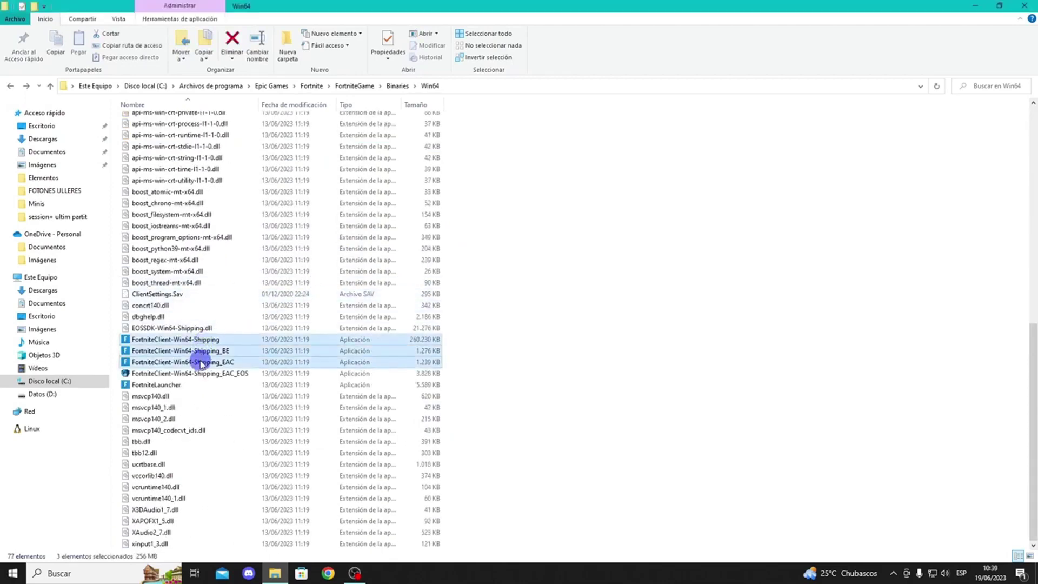
left_click(204, 363, "ctrl")
left_click(185, 385, "ctrl")
right_click(232, 356)
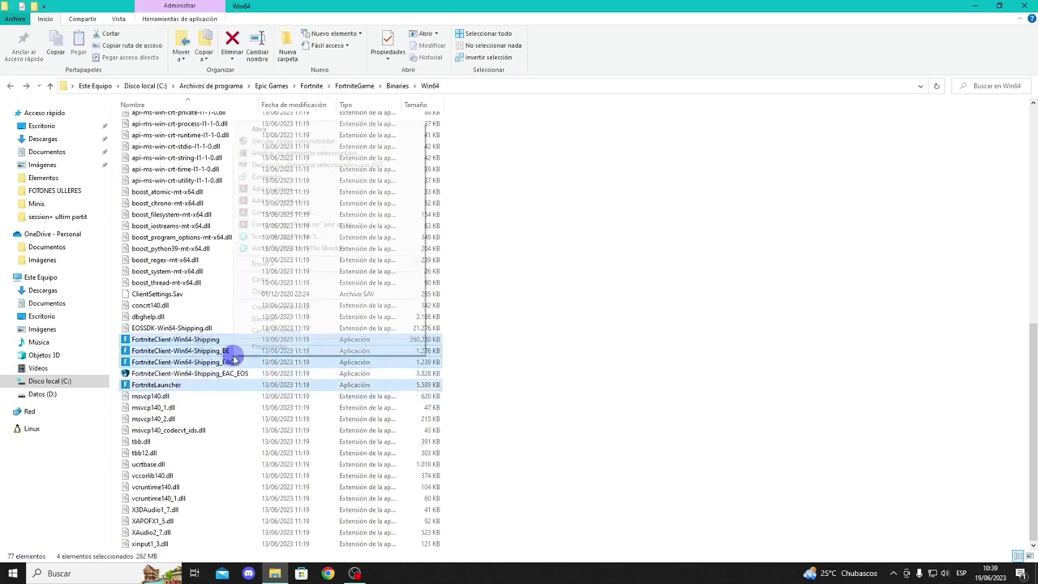
left_click(265, 319)
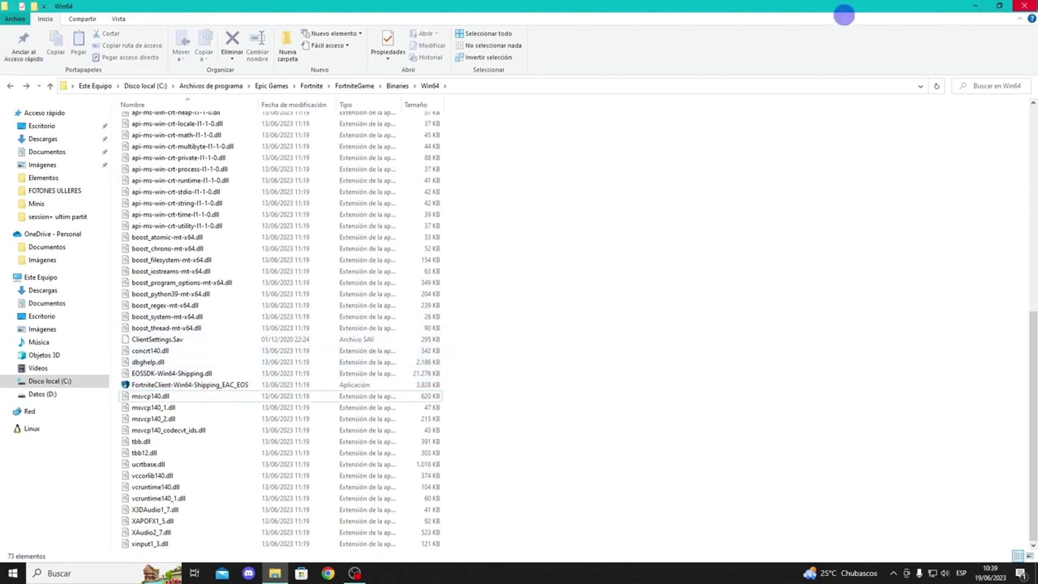
left_click(1024, 6)
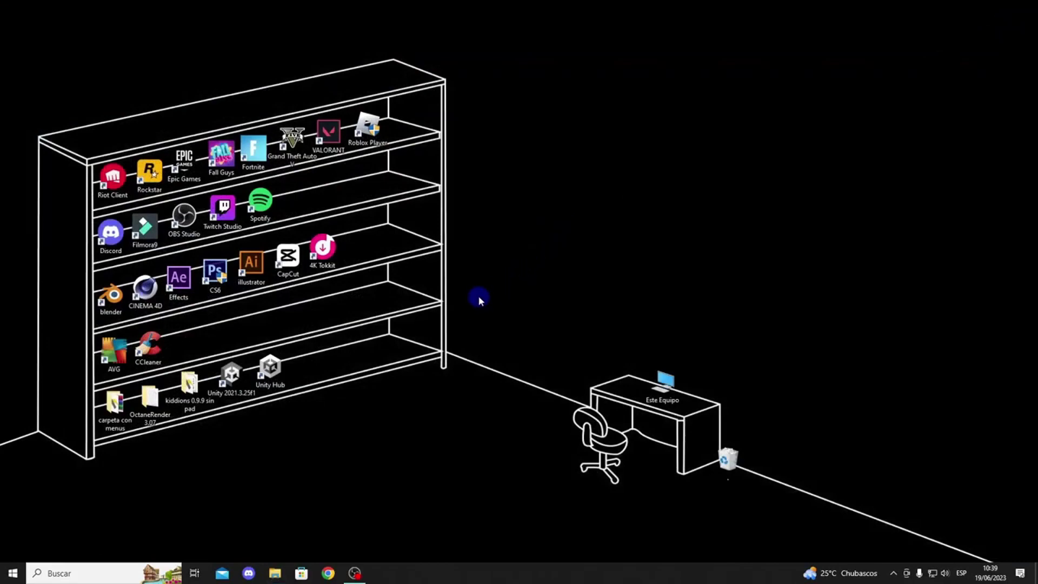
Step: Open the Epic Games launcher and start verifying Fortnite's files from the game's management options in the library
double_click(184, 162)
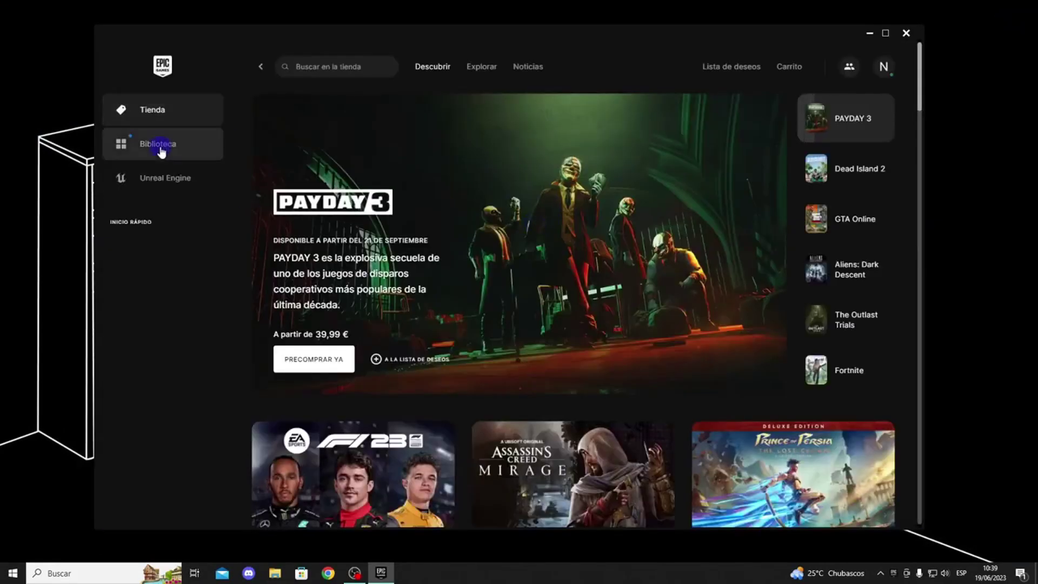
left_click(197, 146)
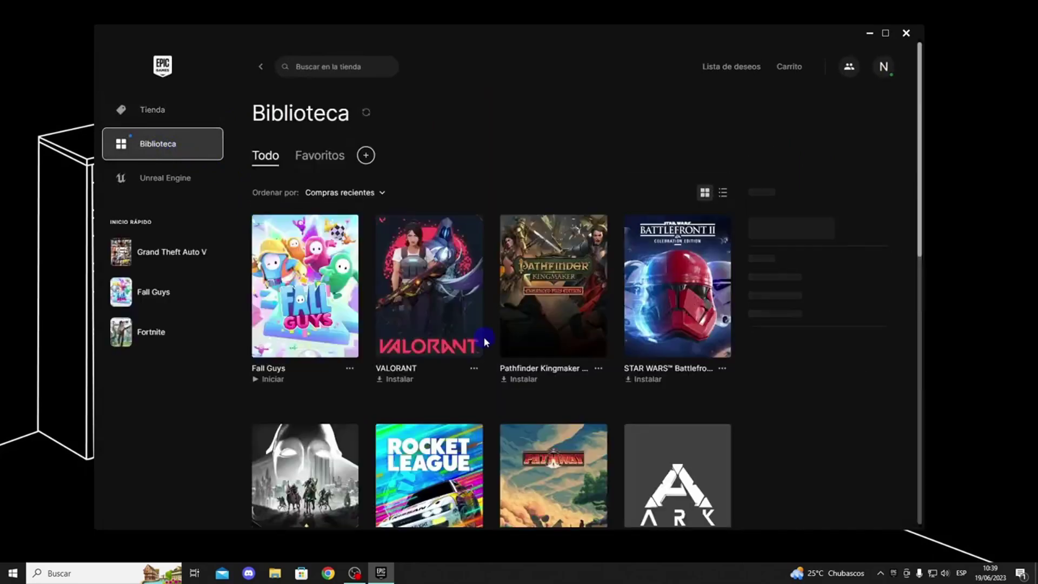
scroll(484, 336, "down", 10)
scroll(516, 469, "up", 1)
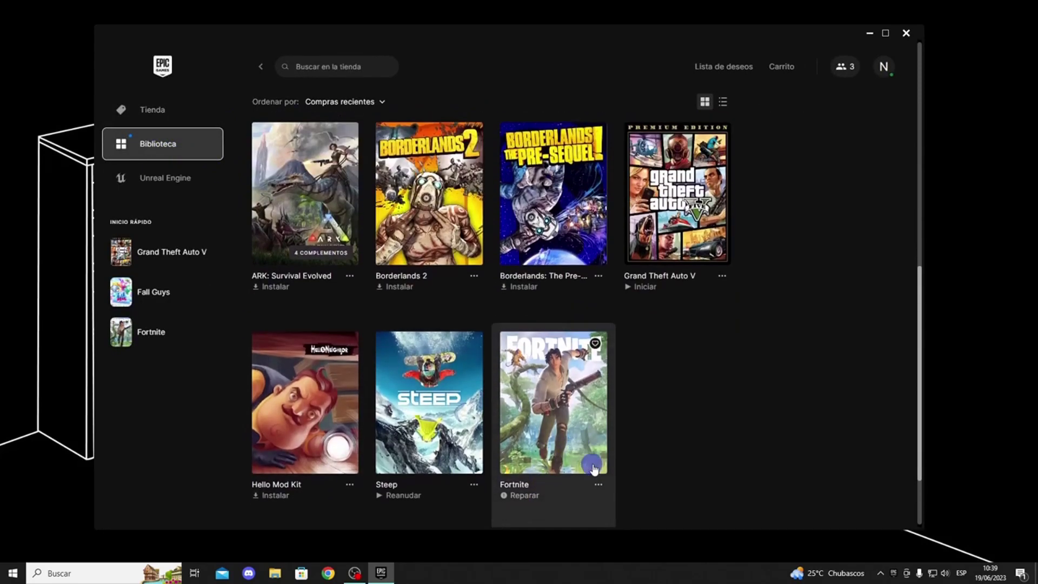
scroll(595, 416, "down", 2)
left_click(598, 403)
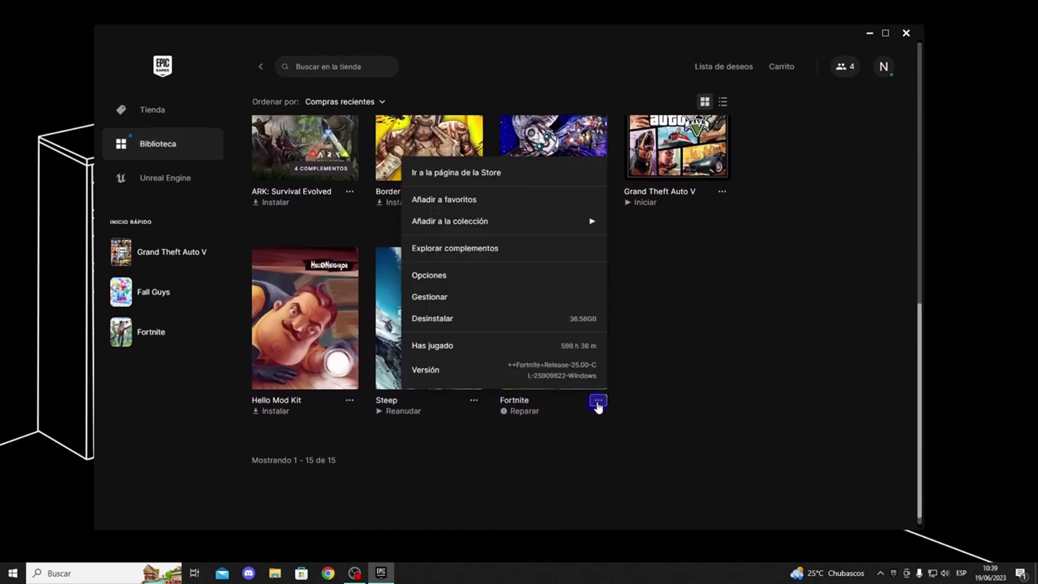
left_click(521, 301)
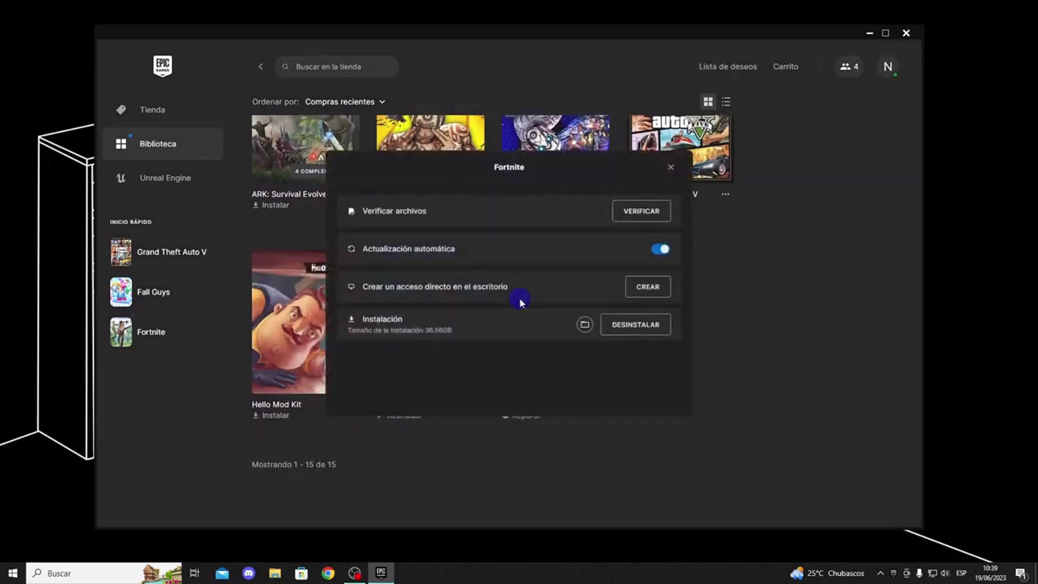
left_click(653, 215)
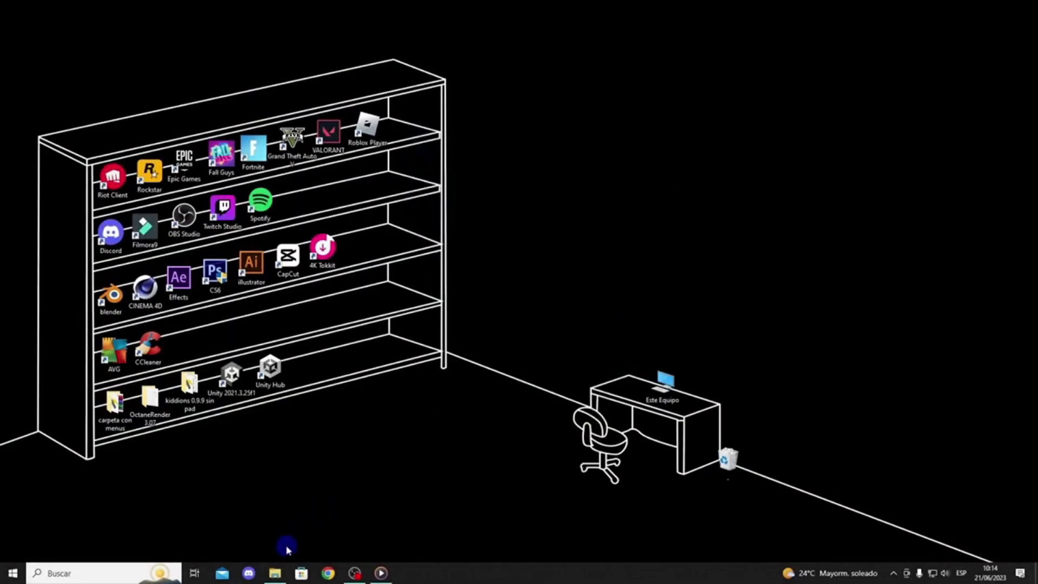
Step: In File Explorer, open the EasyAntiCheat folder under C: > Archivos de programa > Epic Games > Fortnite > FortniteGame > Binaries > Win64
left_click(275, 574)
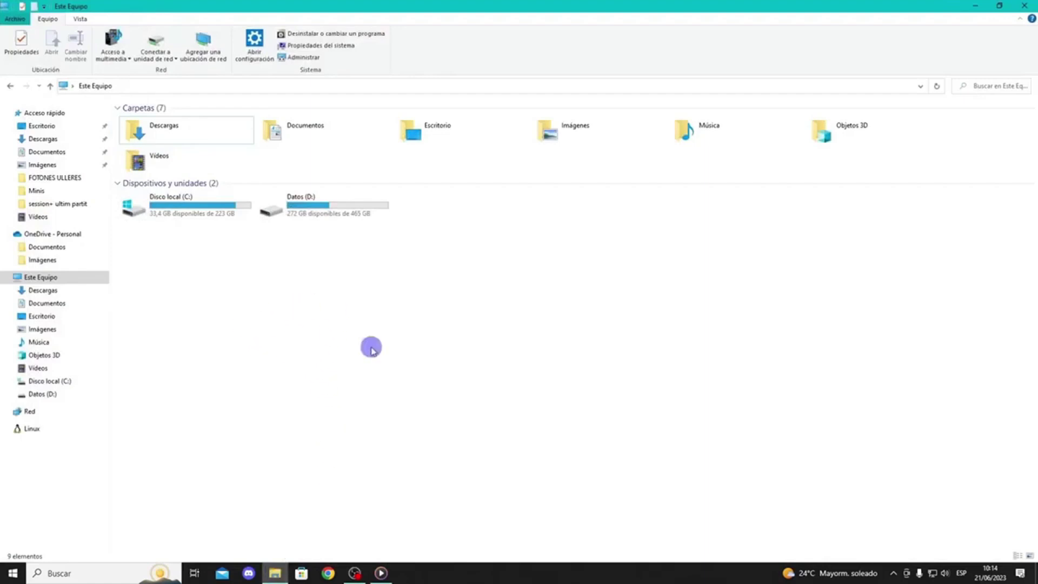
double_click(210, 213)
double_click(209, 121)
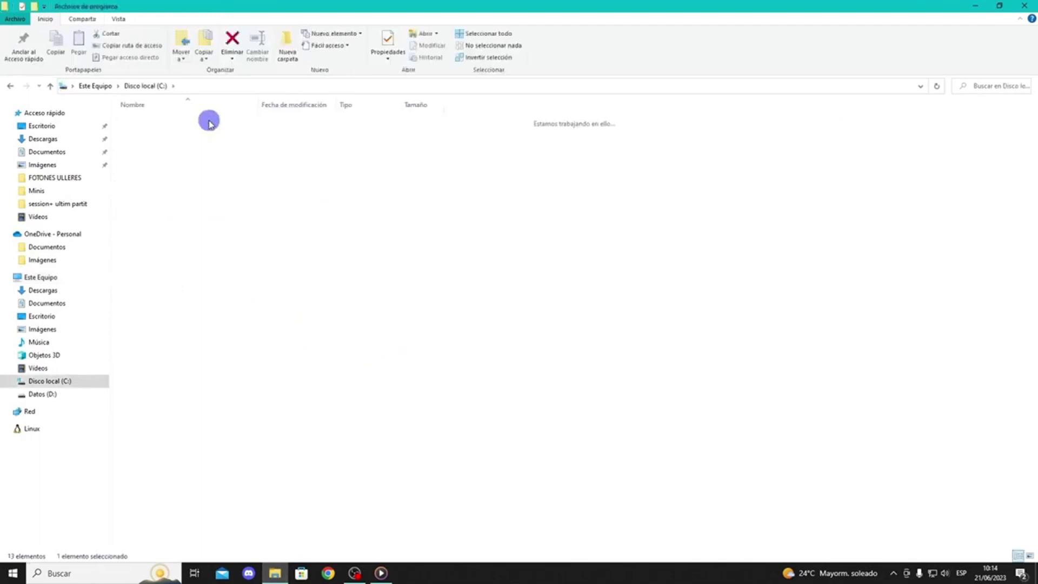
double_click(197, 268)
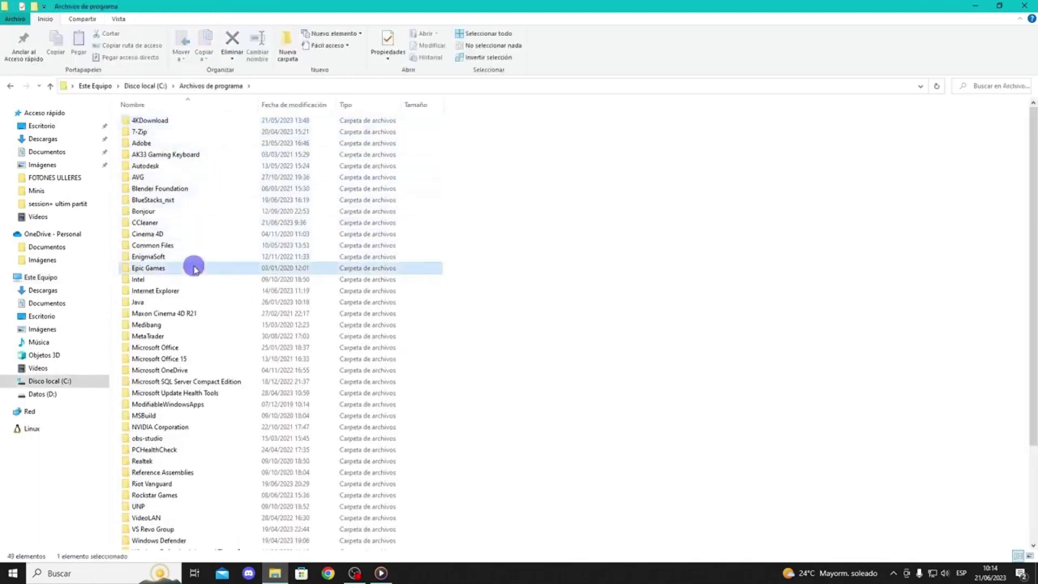
double_click(170, 124)
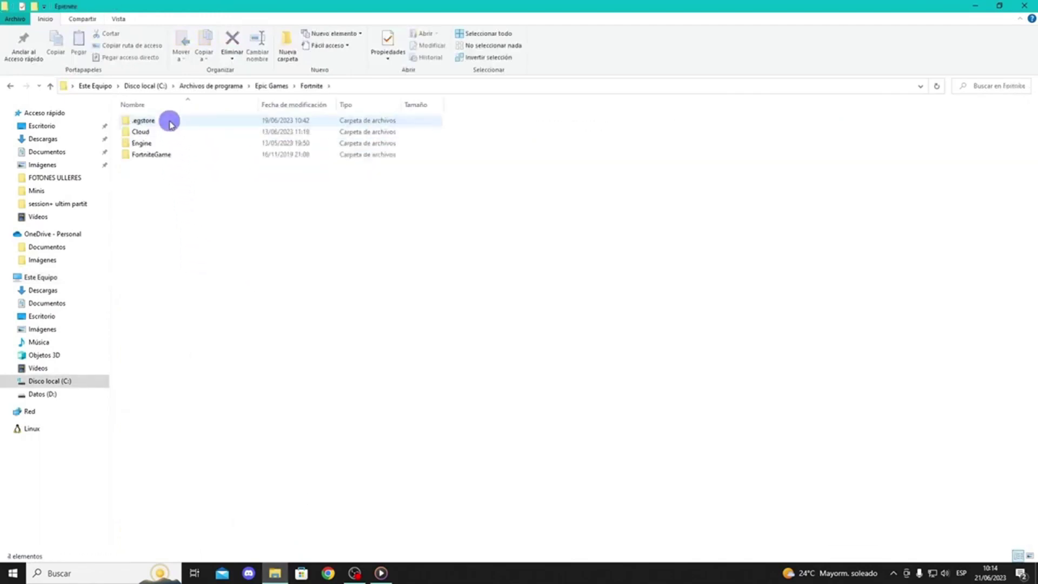
double_click(184, 154)
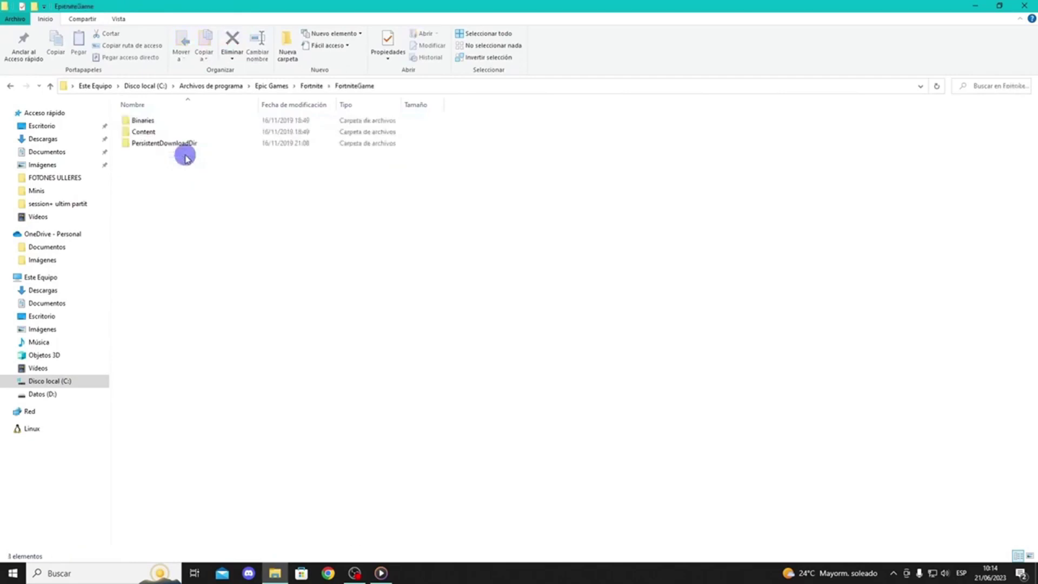
double_click(178, 126)
double_click(170, 133)
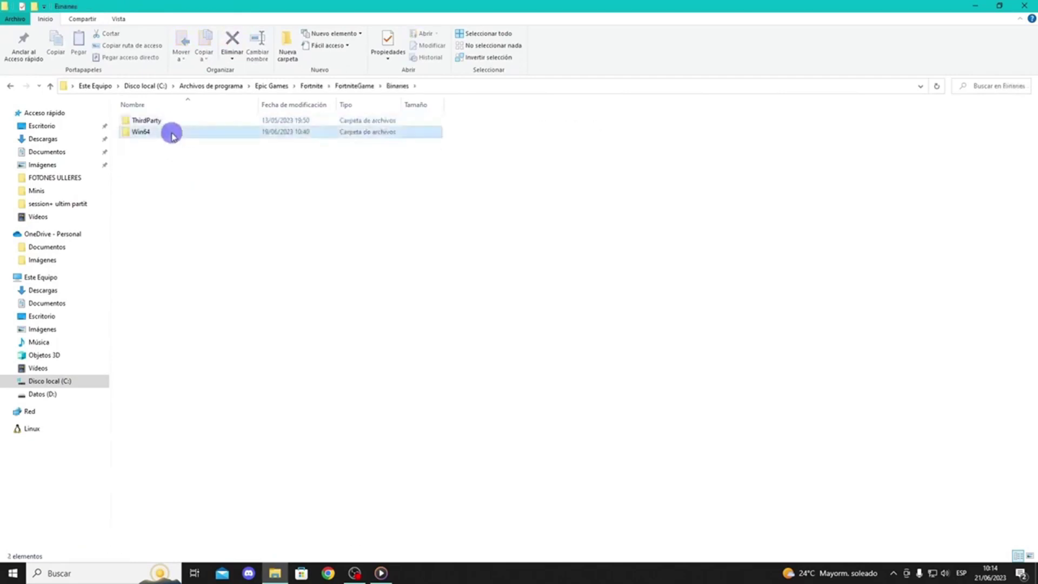
left_click(187, 157)
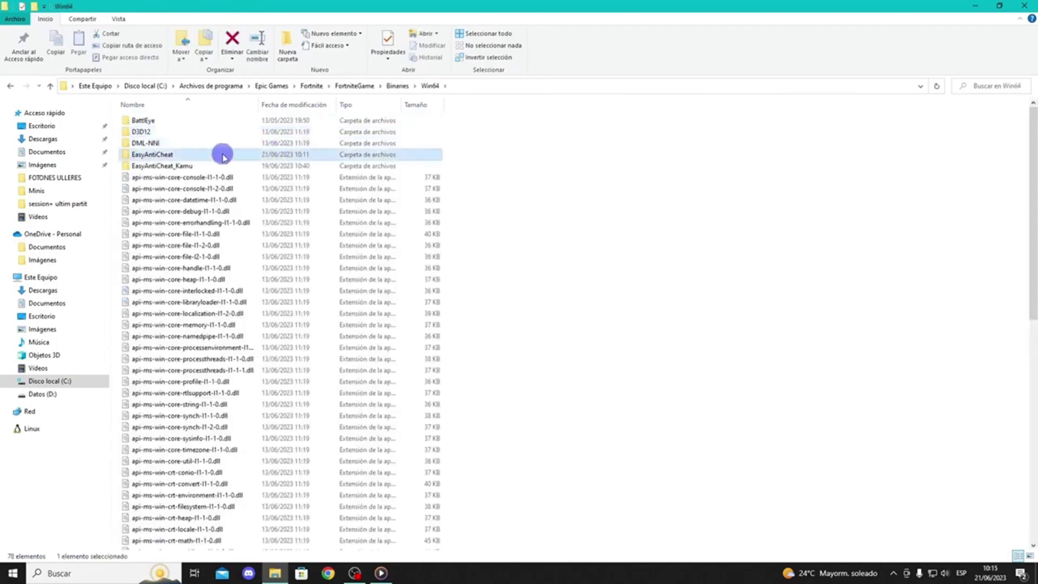
double_click(188, 156)
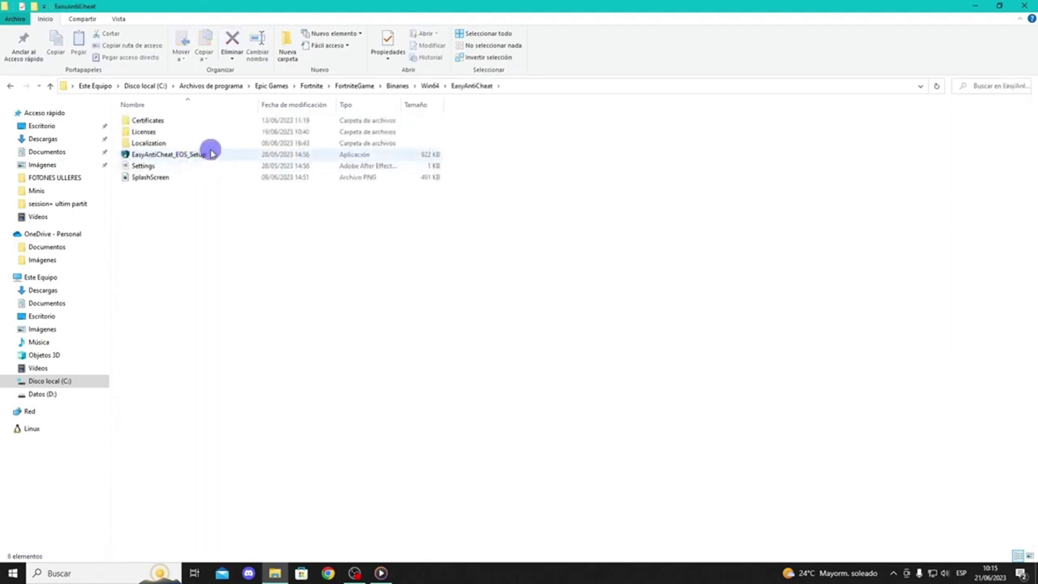
Step: Create a shortcut to EasyAntiCheat_EOS_Setup in the same folder and append "repair" after the .exe in the shortcut's target path
right_click(227, 155)
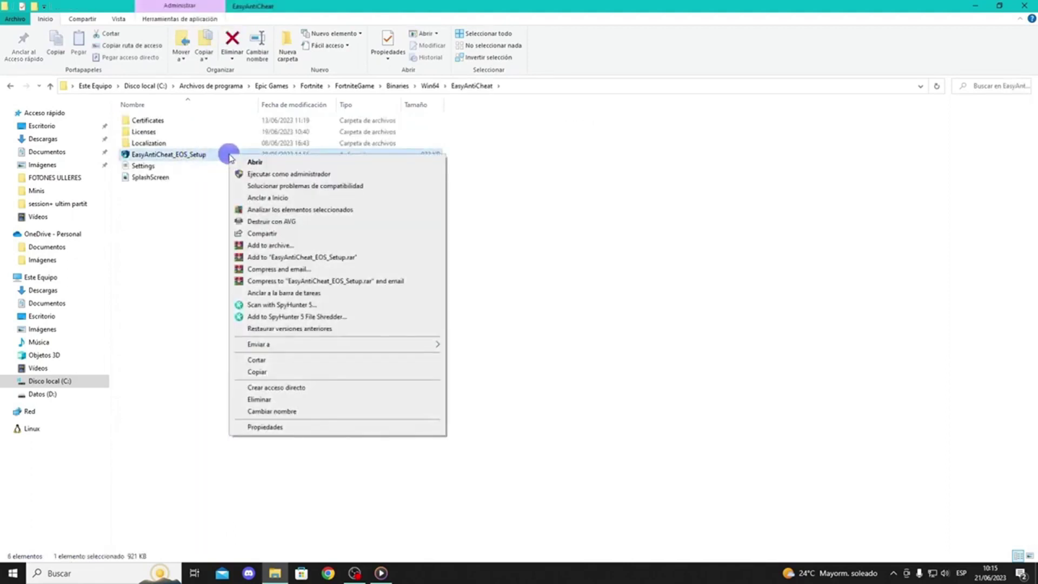
left_click(300, 388)
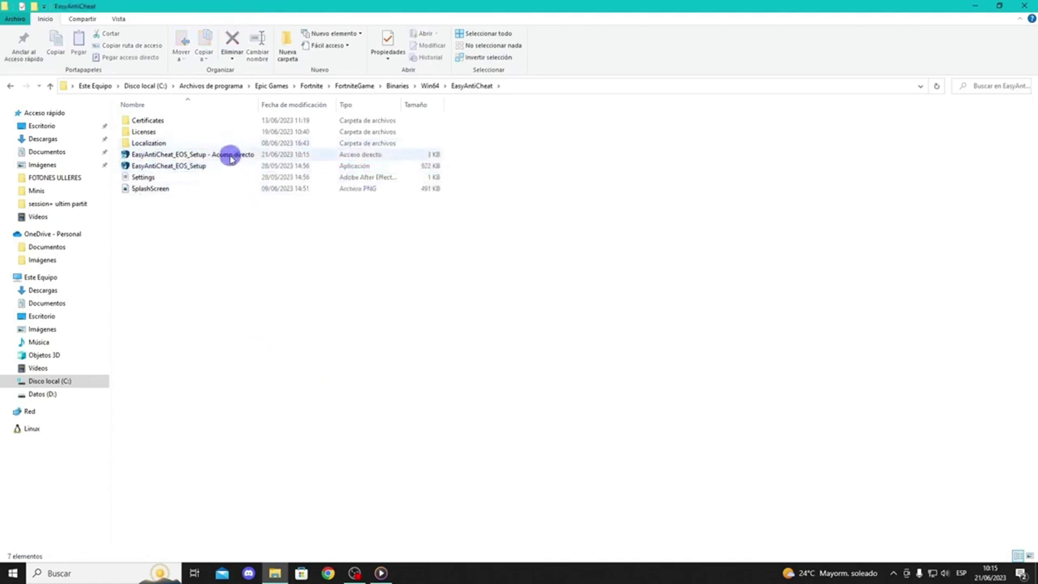
right_click(237, 157)
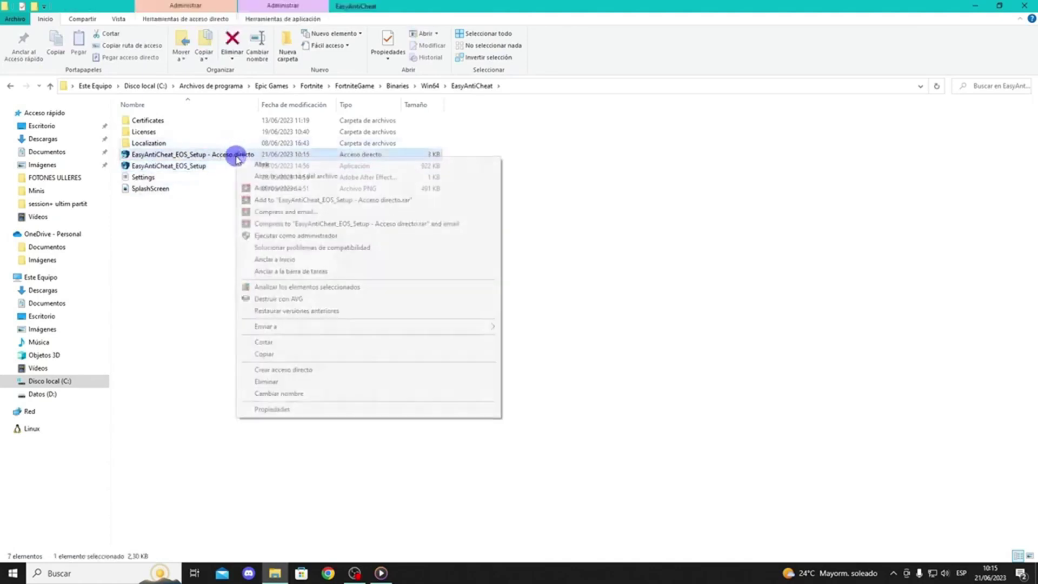
left_click(303, 410)
left_click(417, 264)
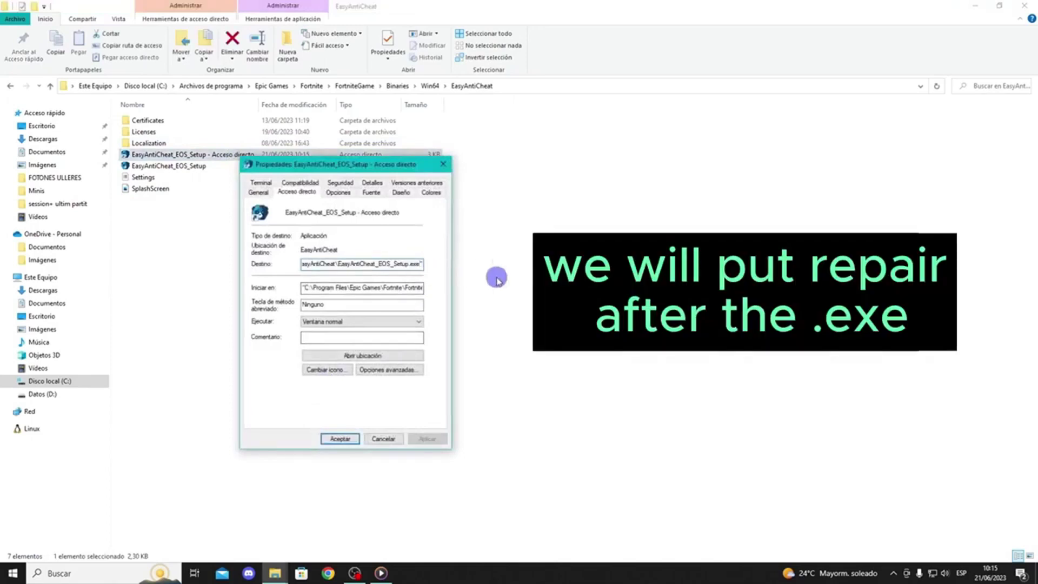
type("repair")
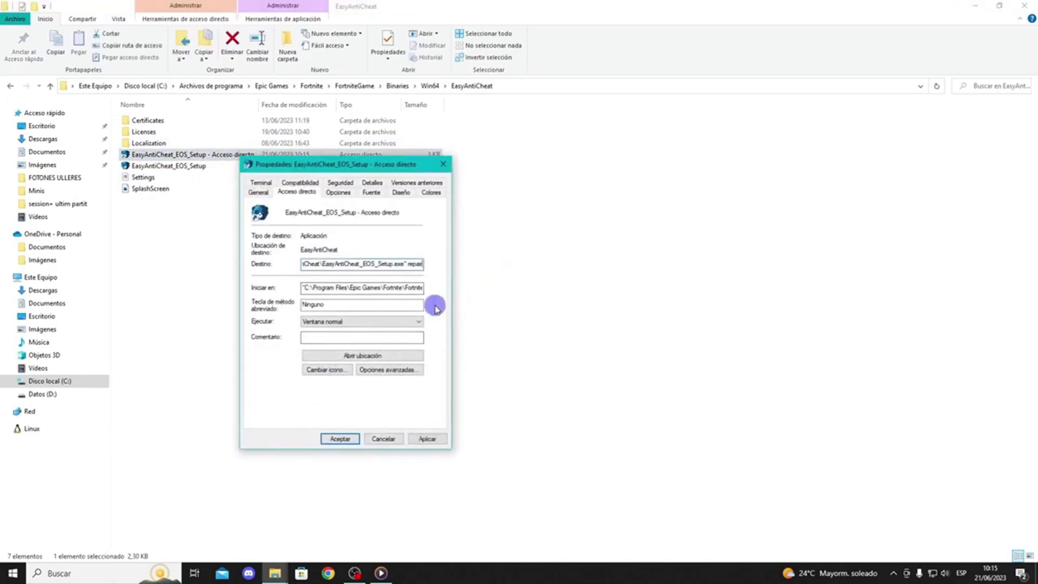
left_click(427, 439)
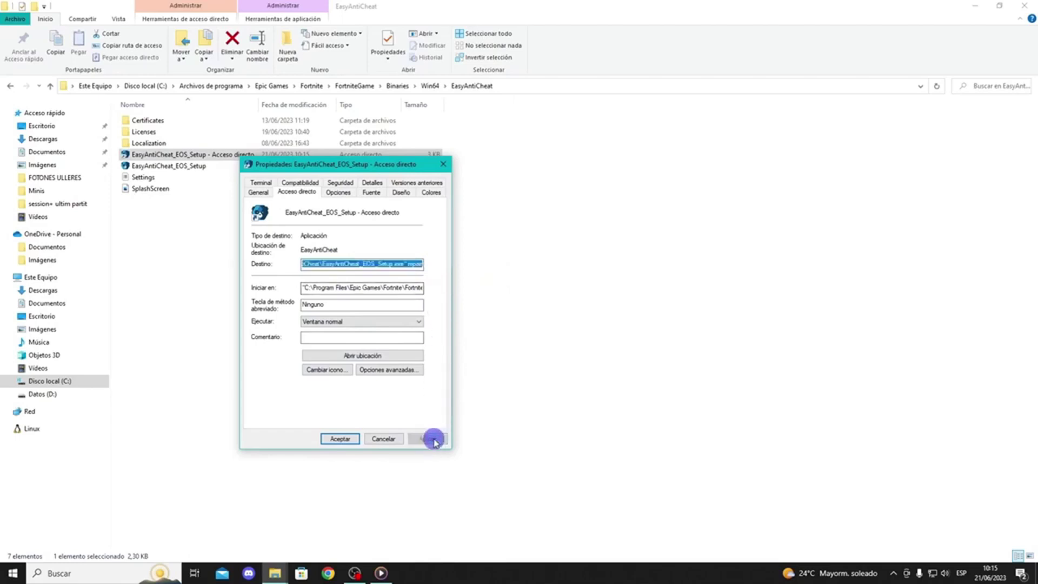
left_click(346, 439)
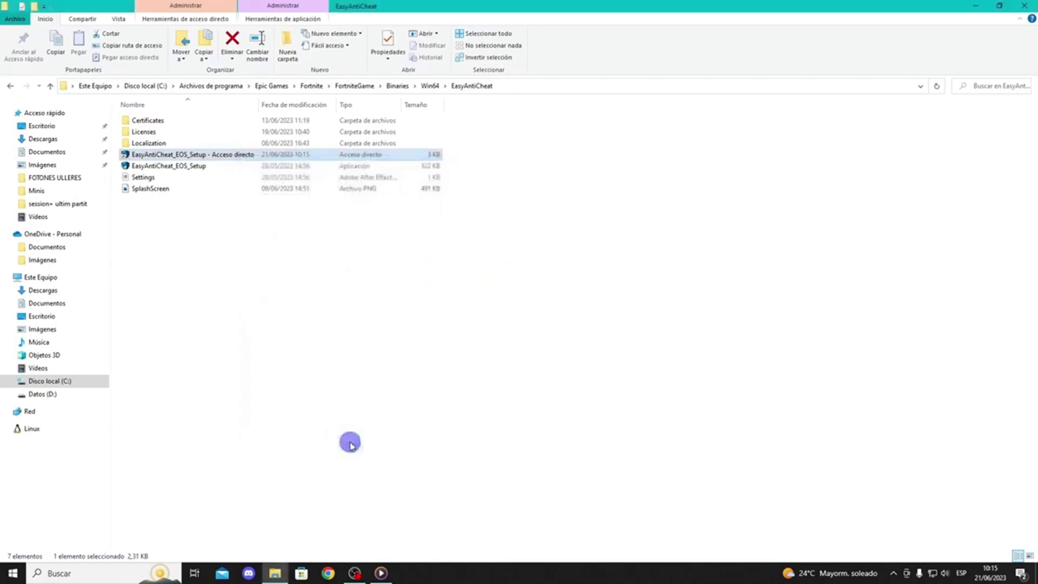
Step: Run the modified EasyAntiCheat_EOS_Setup shortcut and minimize File Explorer
double_click(234, 156)
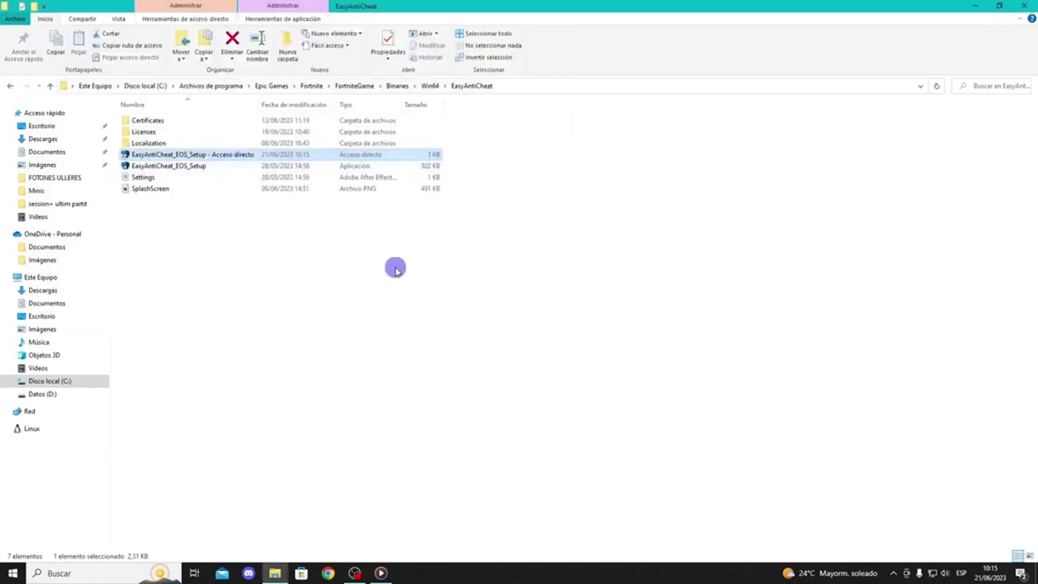
left_click(975, 6)
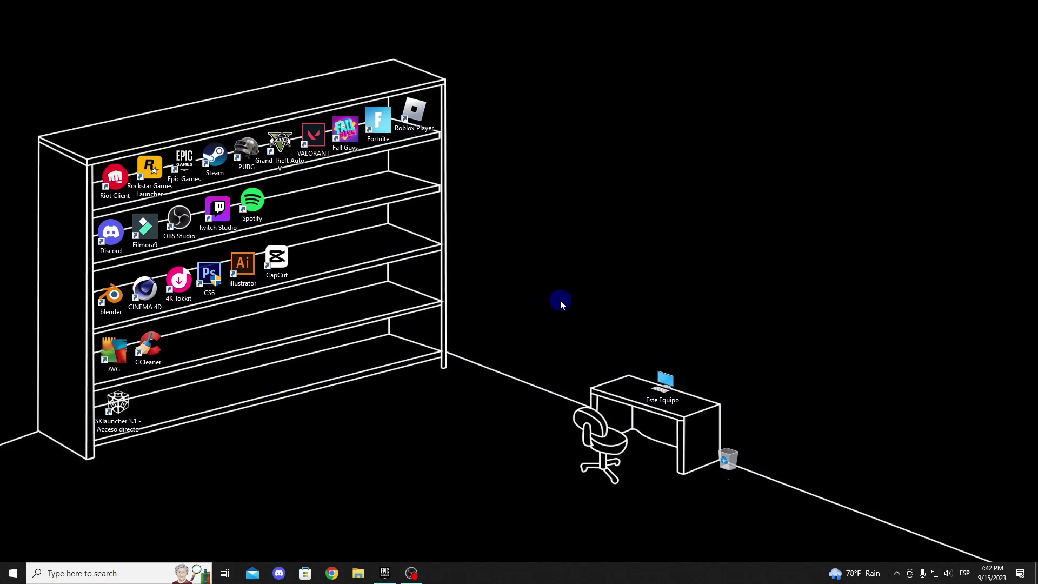
Step: Switch to the Epic Games launcher, open its settings, and look through the preferences and desktop notification options
left_click(385, 573)
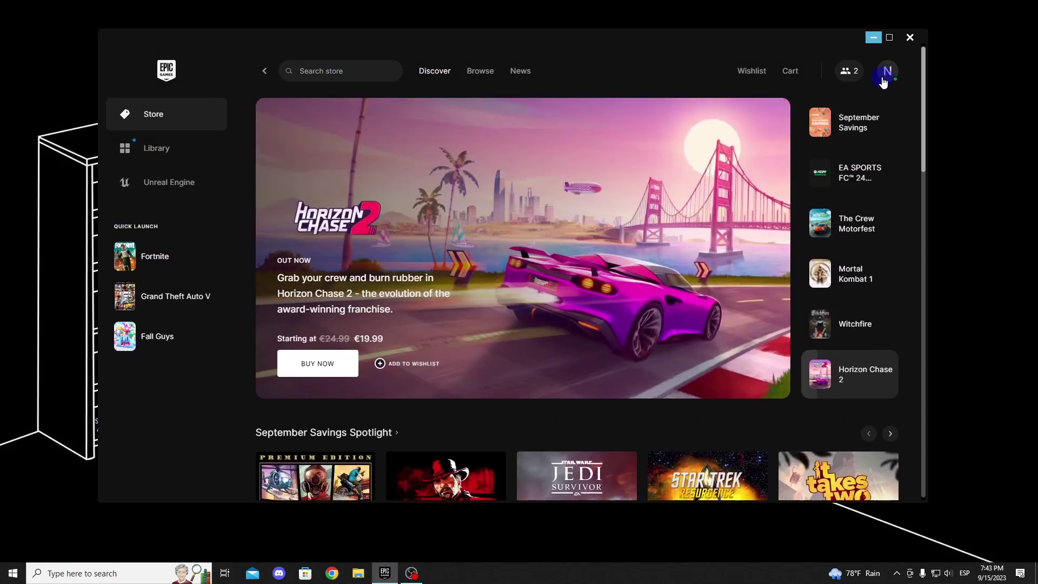
left_click(886, 72)
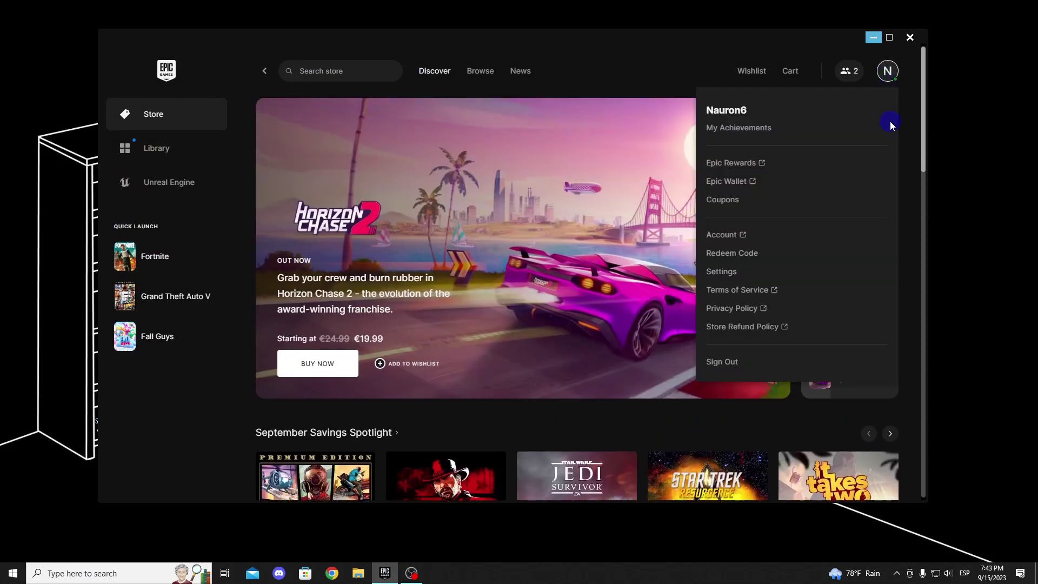
left_click(725, 273)
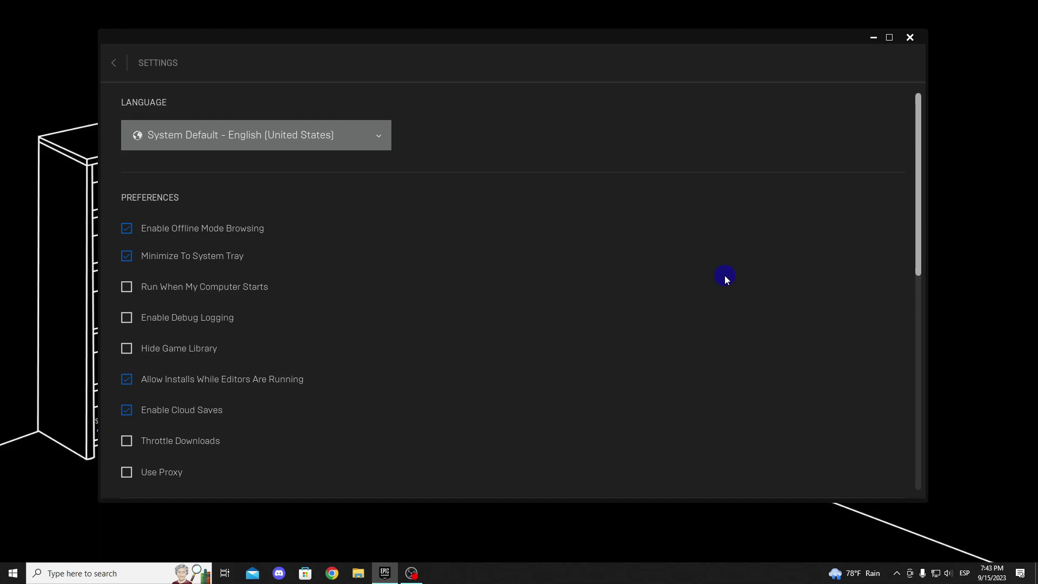
scroll(725, 275, "down", 10)
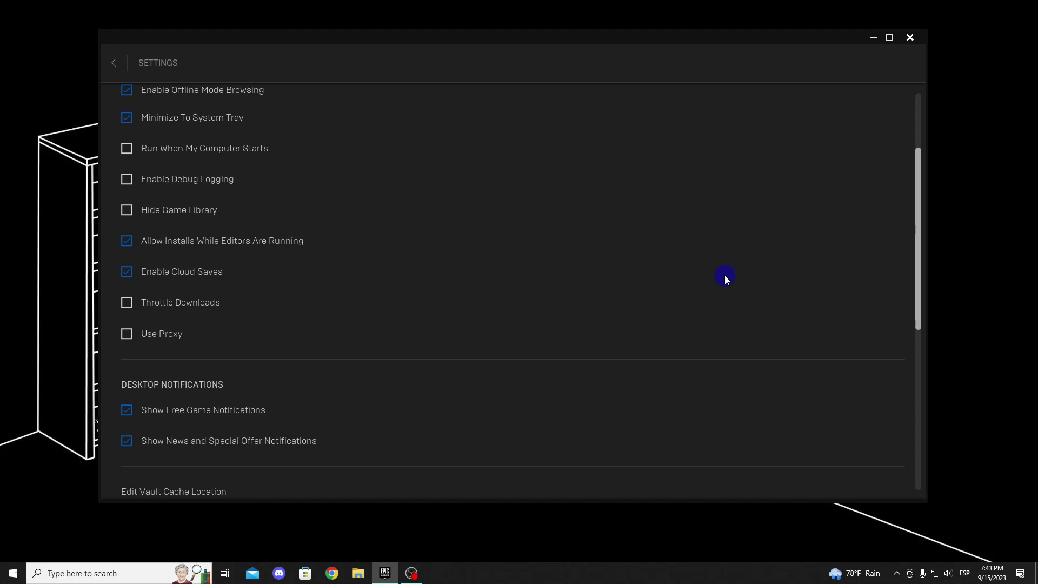
scroll(593, 323, "up", 1)
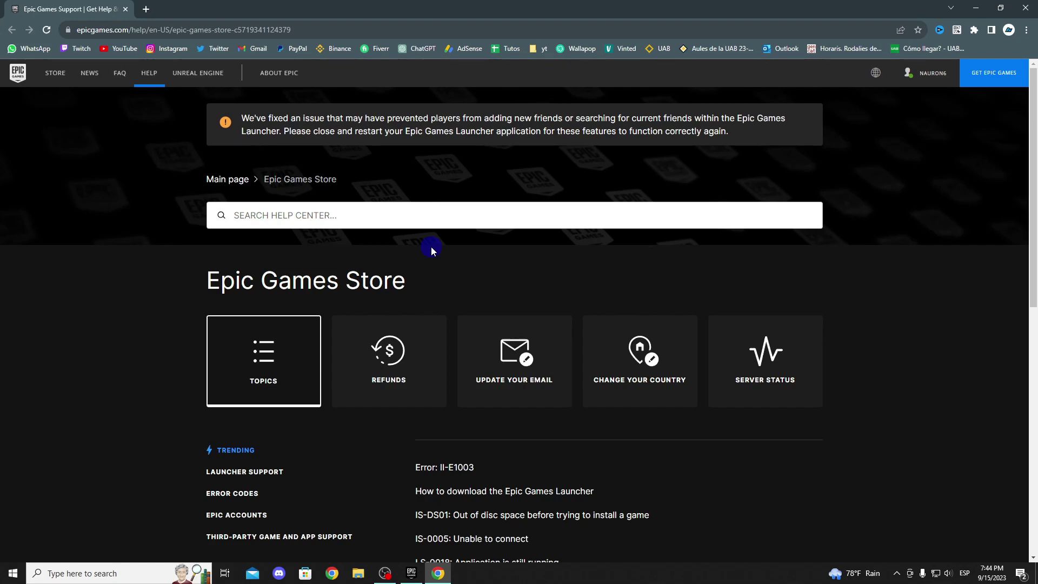
Step: In Chrome, open the support request form through the contact option on the Epic Games Store help page
scroll(431, 247, "down", 2)
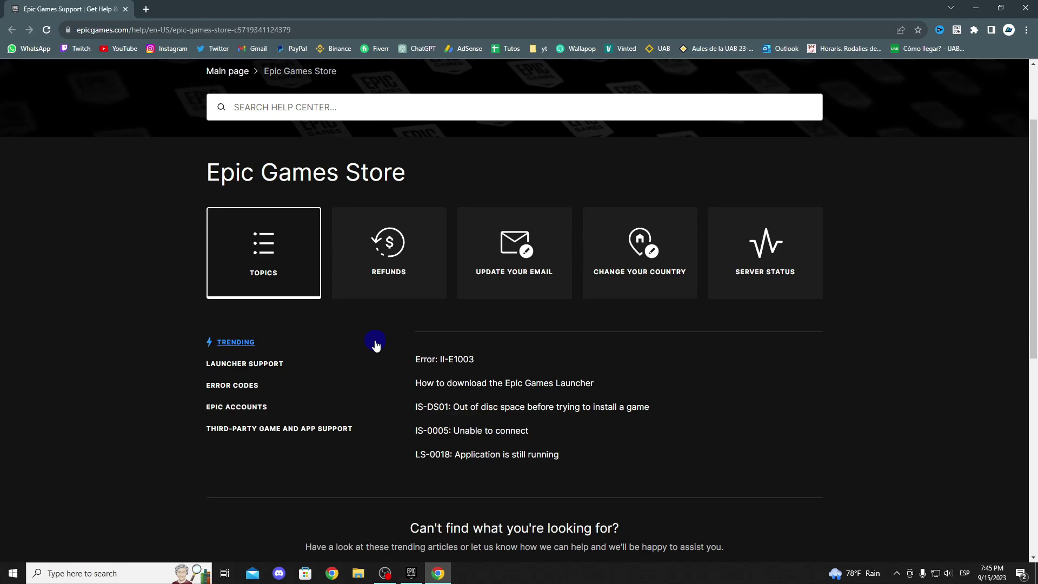
scroll(377, 345, "down", 2)
scroll(376, 345, "down", 3)
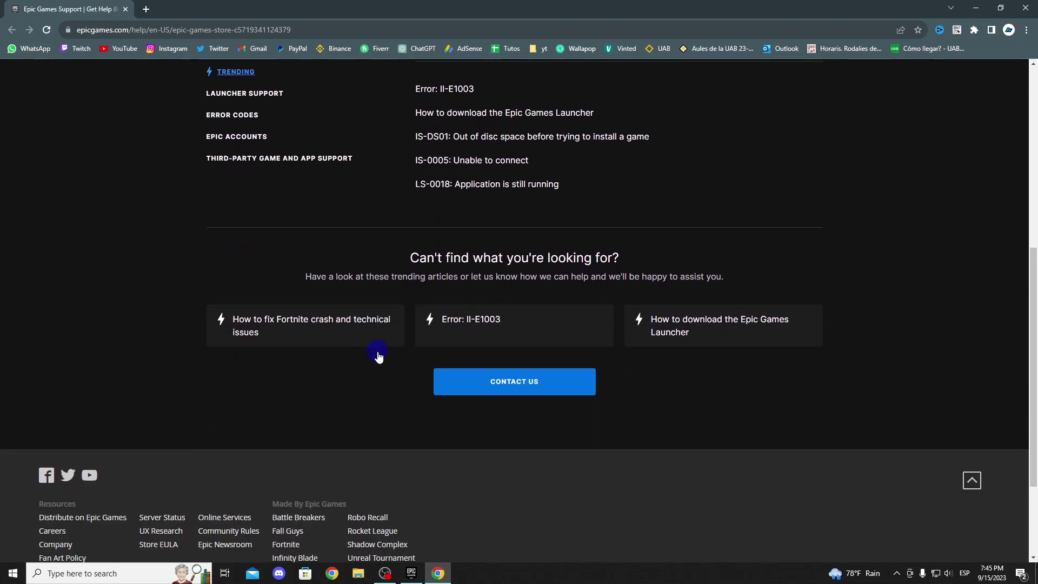
left_click(498, 397)
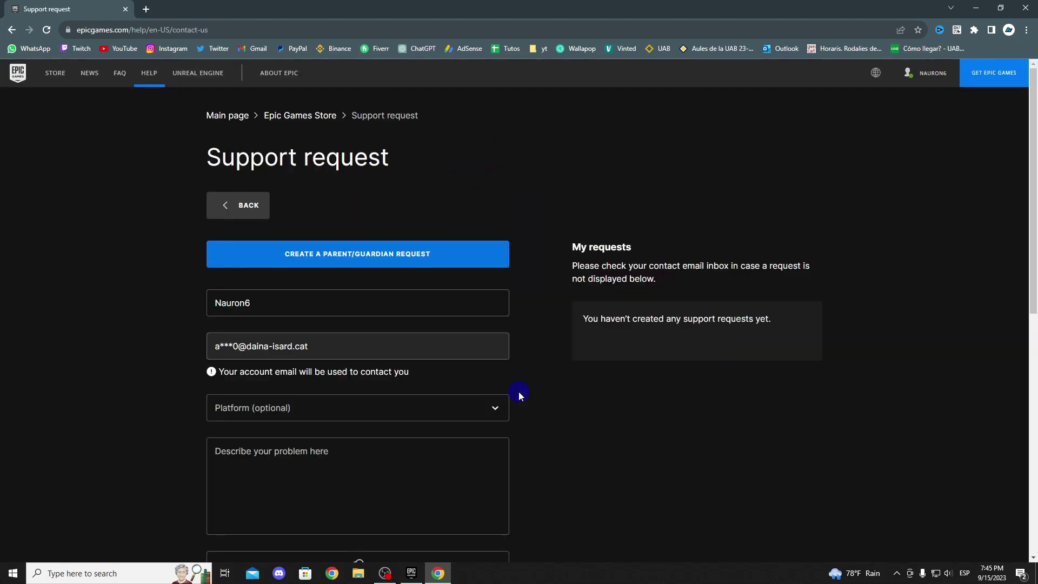
Step: Set the platform in the support request form to PC
scroll(518, 392, "down", 1)
scroll(518, 392, "down", 1)
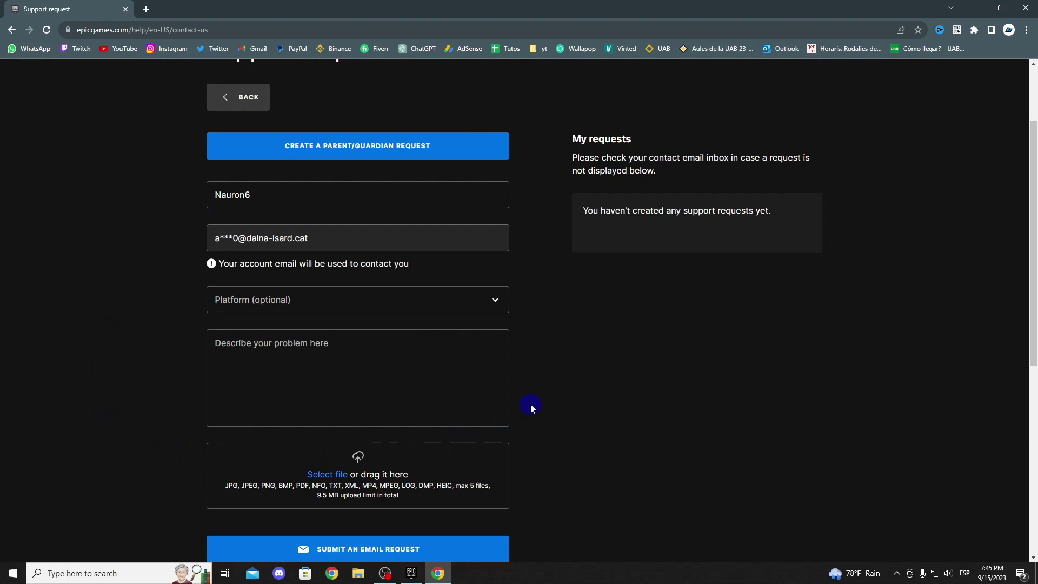
left_click(439, 310)
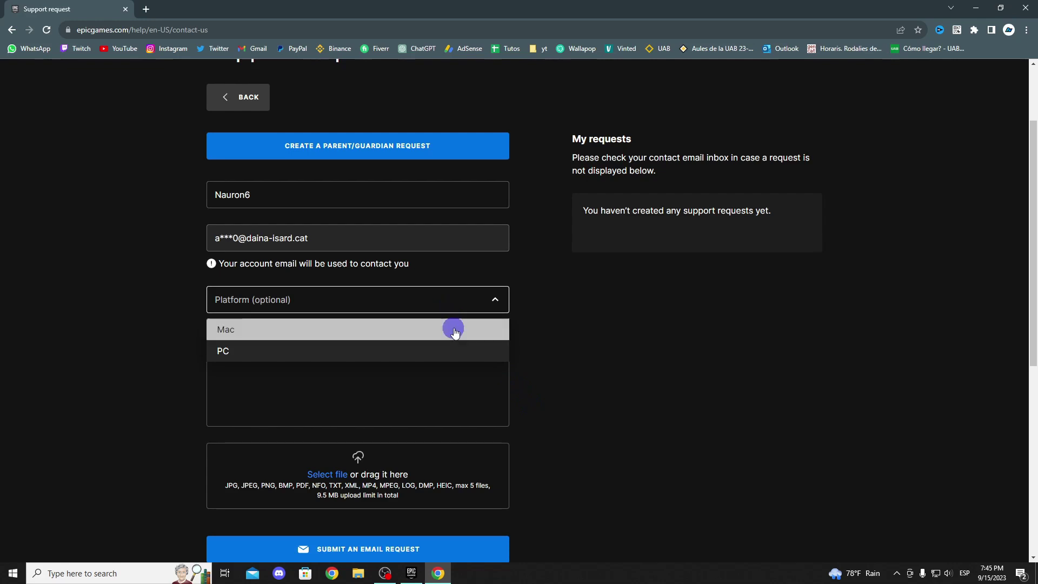
left_click(413, 351)
scroll(546, 368, "down", 1)
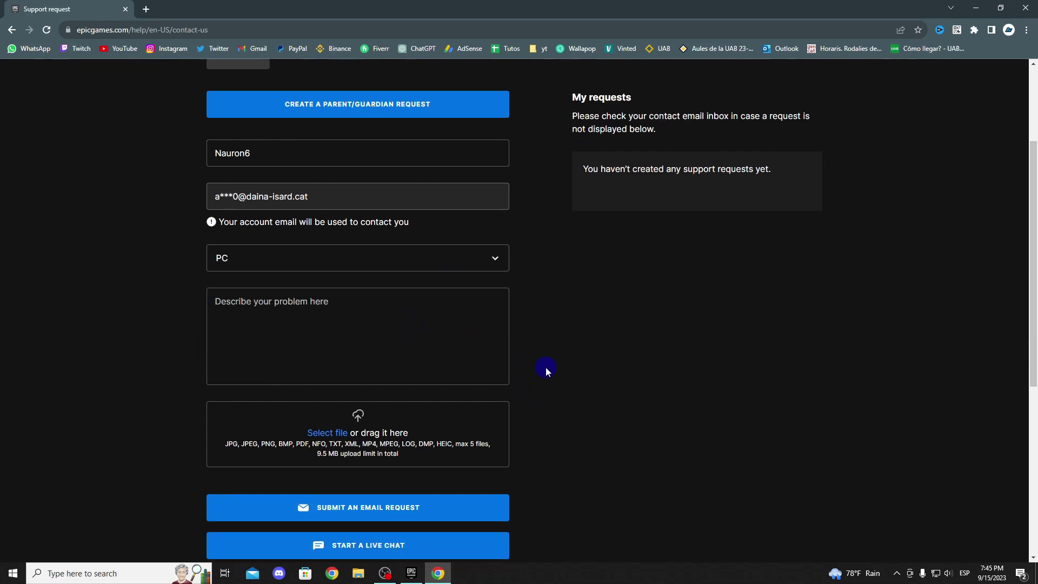
Step: Examine the support request form's problem description field, file attachment area, and the email request and live chat options
left_click(297, 292)
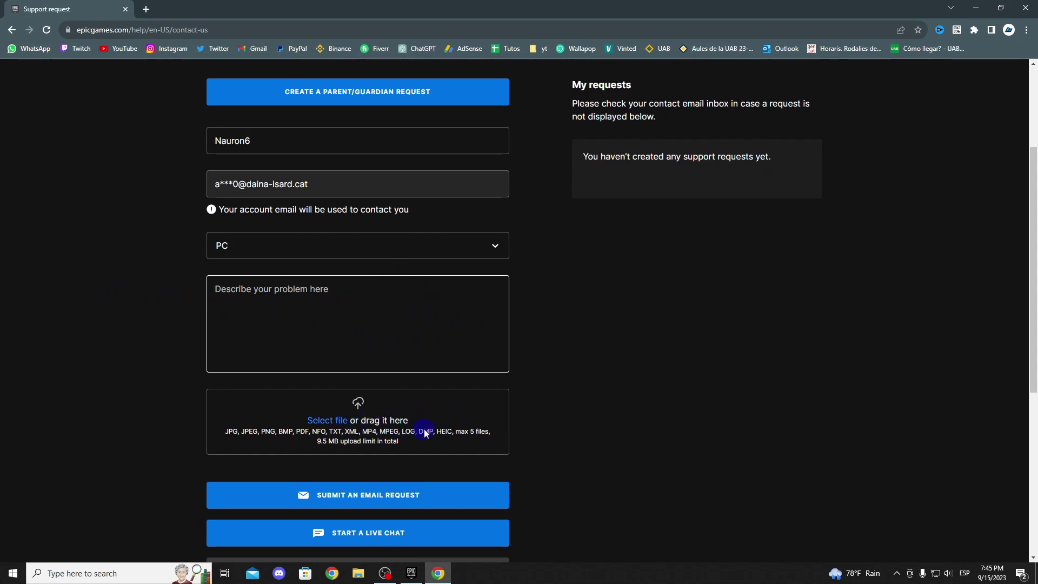
left_click(524, 395)
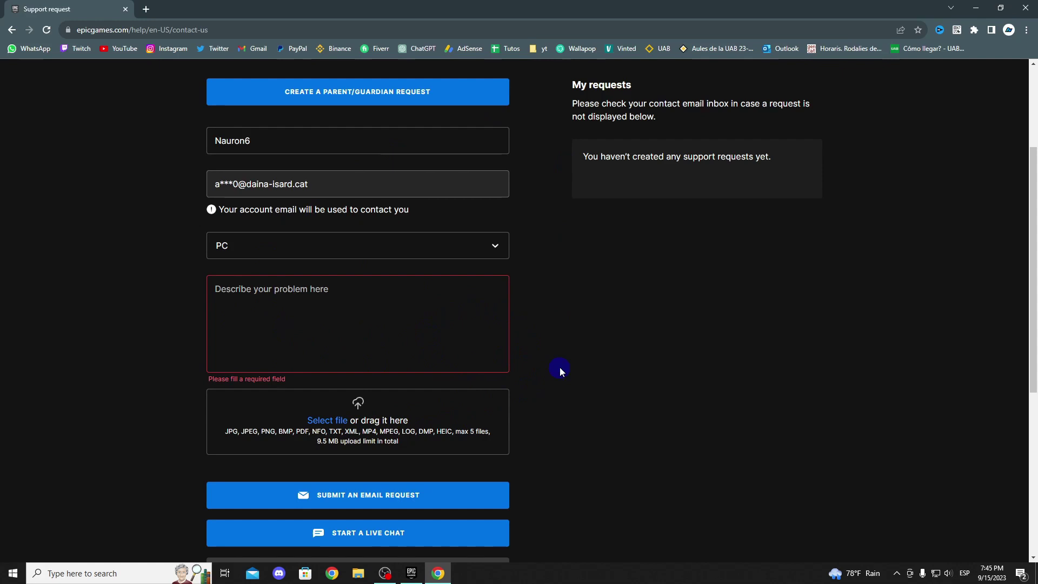
scroll(515, 308, "down", 1)
scroll(515, 307, "up", 1)
scroll(515, 307, "down", 1)
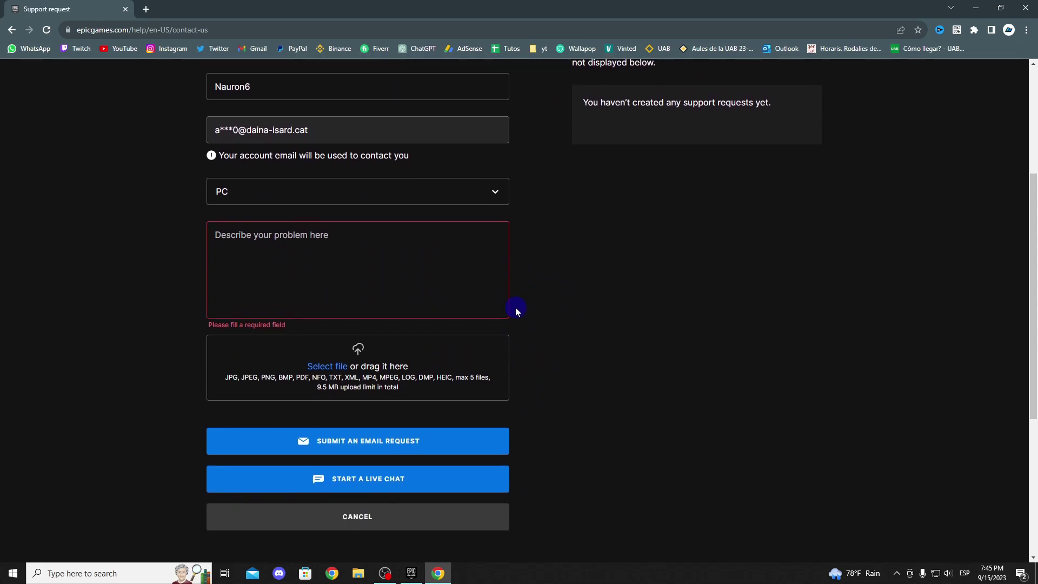
left_click(354, 440)
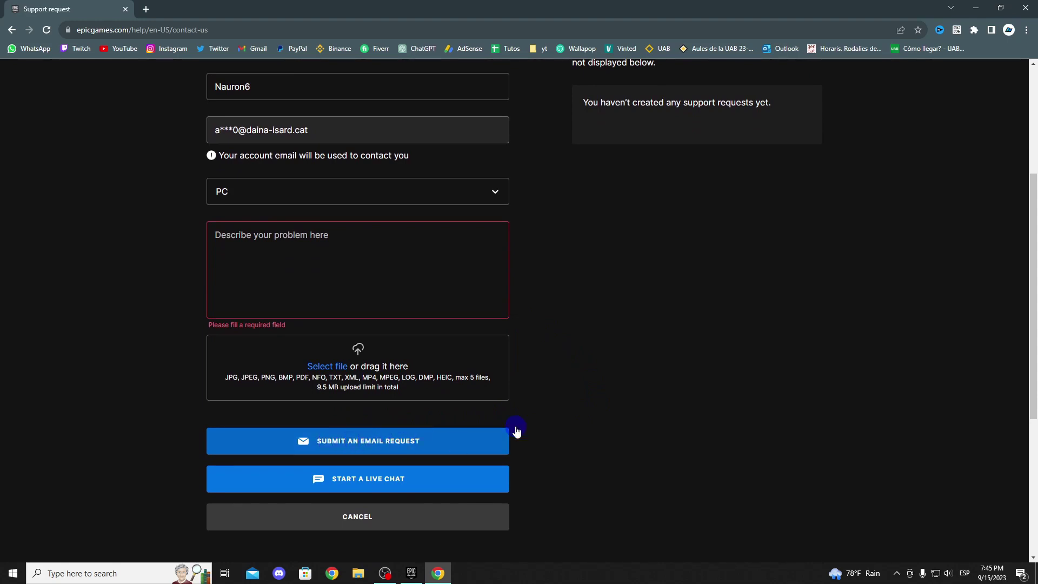
scroll(581, 343, "up", 2)
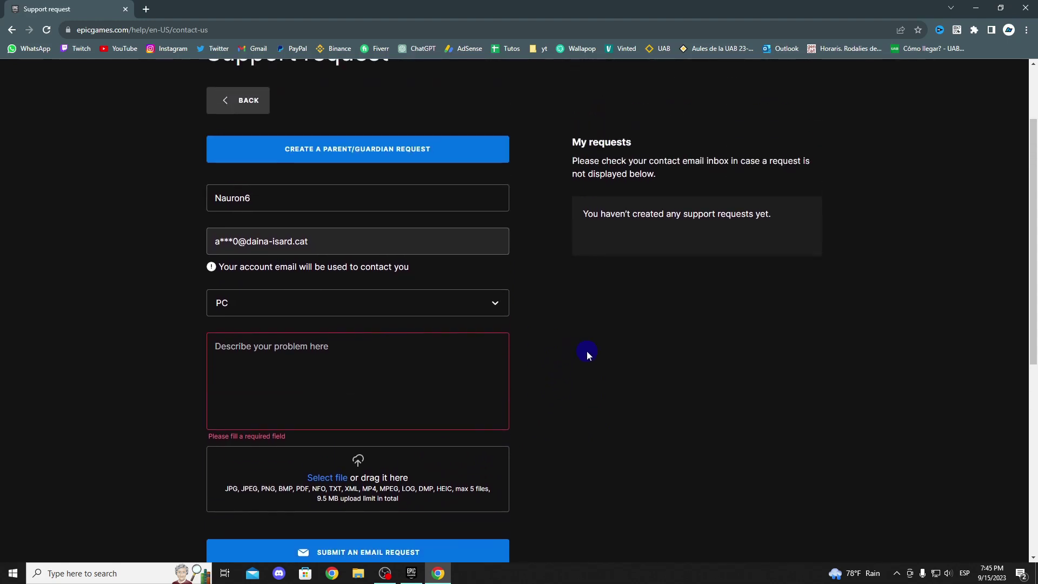
scroll(586, 350, "up", 2)
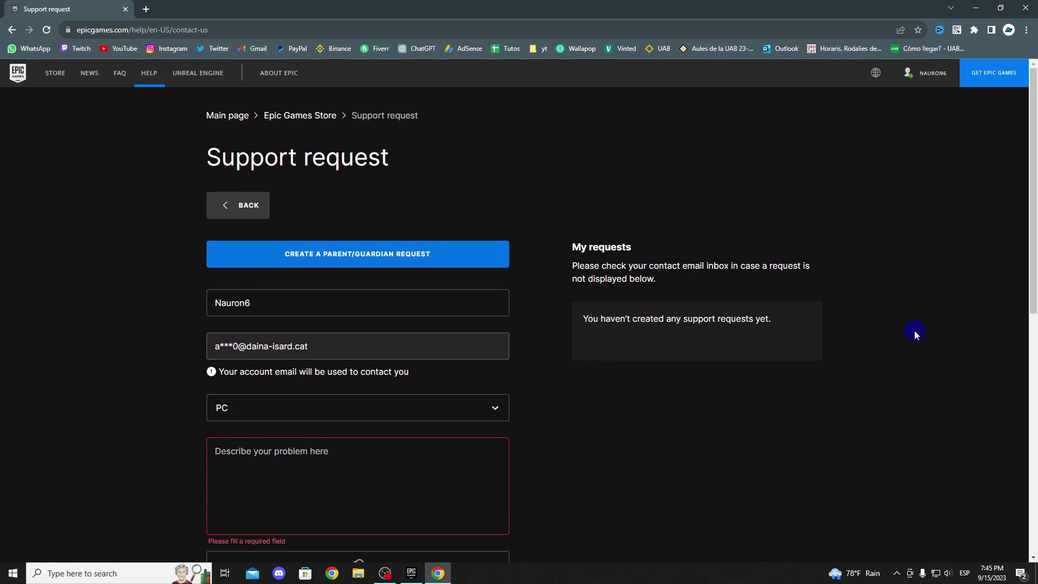